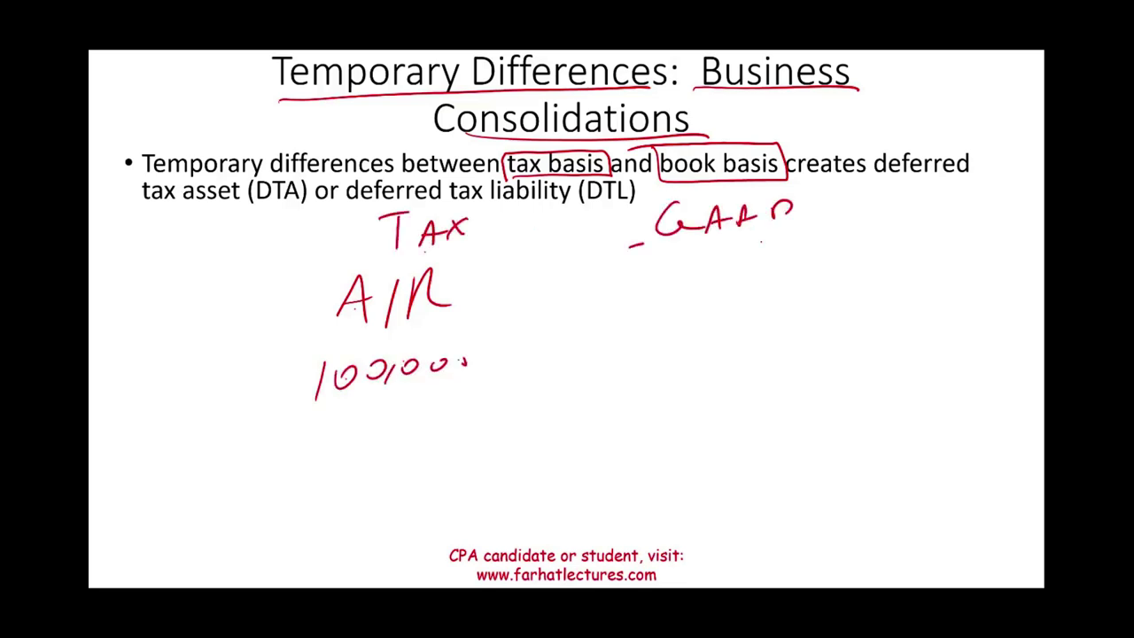
Handwrite an underlined GAAP heading with A/R and its receivable amount in red ink.
drag(629, 247, 803, 232)
mouse_move(644, 312)
mouse_down()
mouse_move(686, 310)
mouse_move(682, 291)
mouse_up()
mouse_move(705, 314)
mouse_down()
mouse_move(724, 275)
mouse_move(787, 302)
mouse_up()
drag(656, 348, 650, 398)
drag(684, 349, 708, 383)
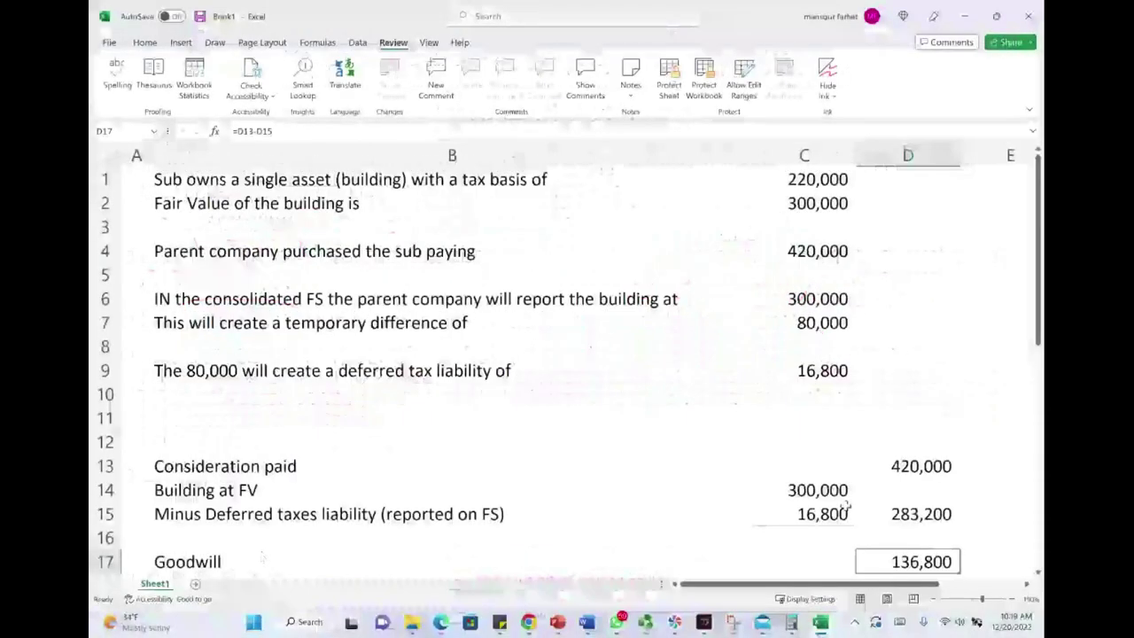
Check the 220,000 tax basis, 300,000 fair value and 420,000 purchase price rows.
click(270, 183)
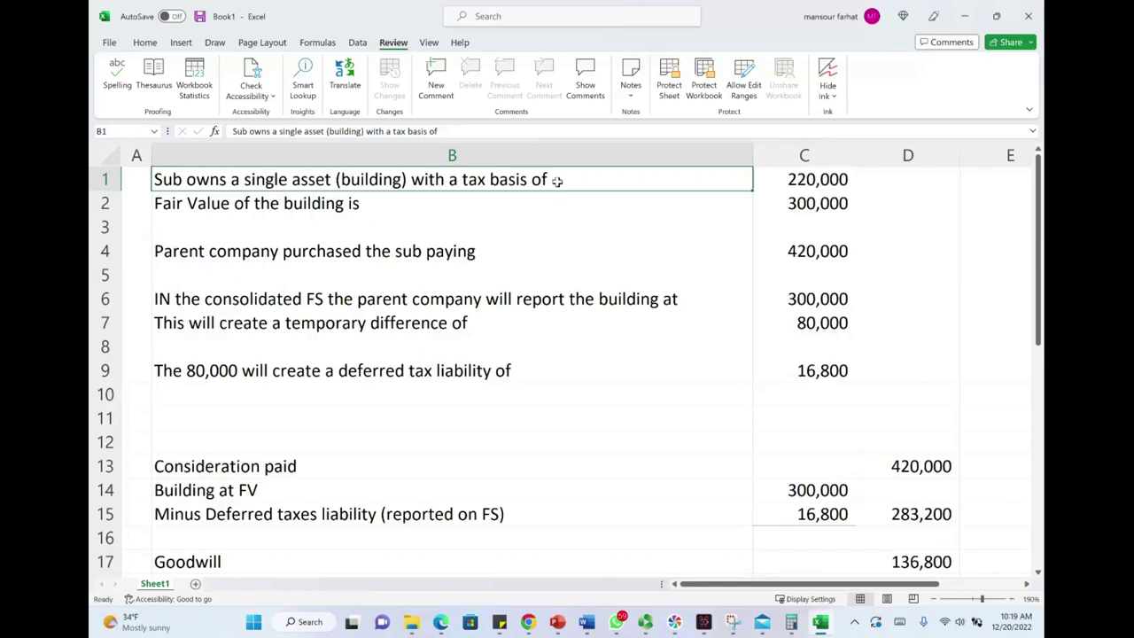
click(842, 182)
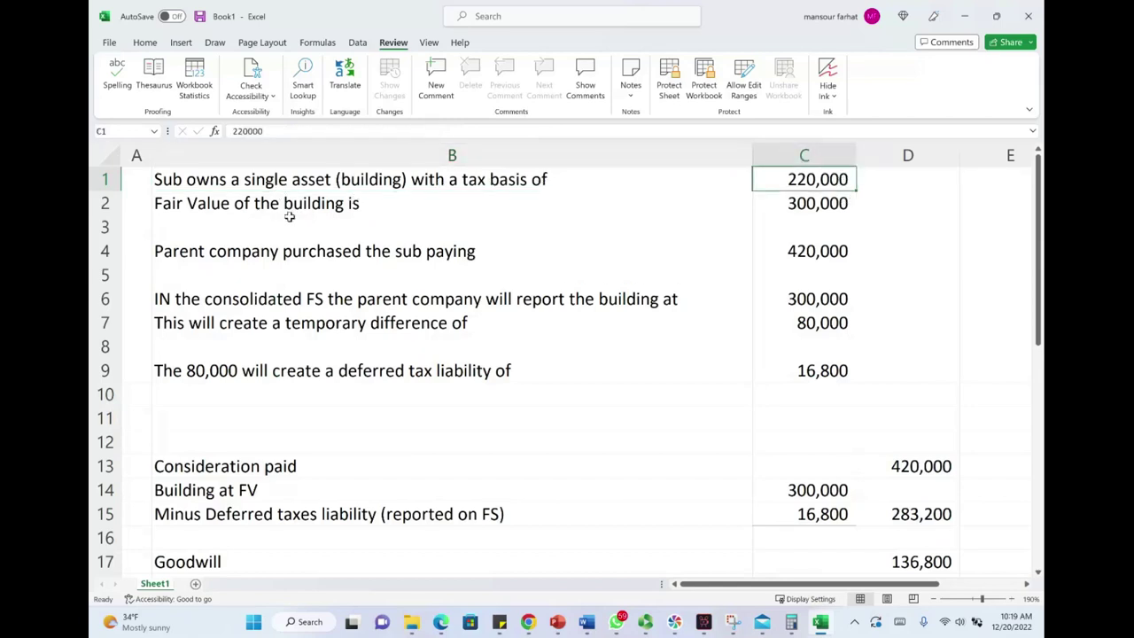
click(288, 206)
click(843, 203)
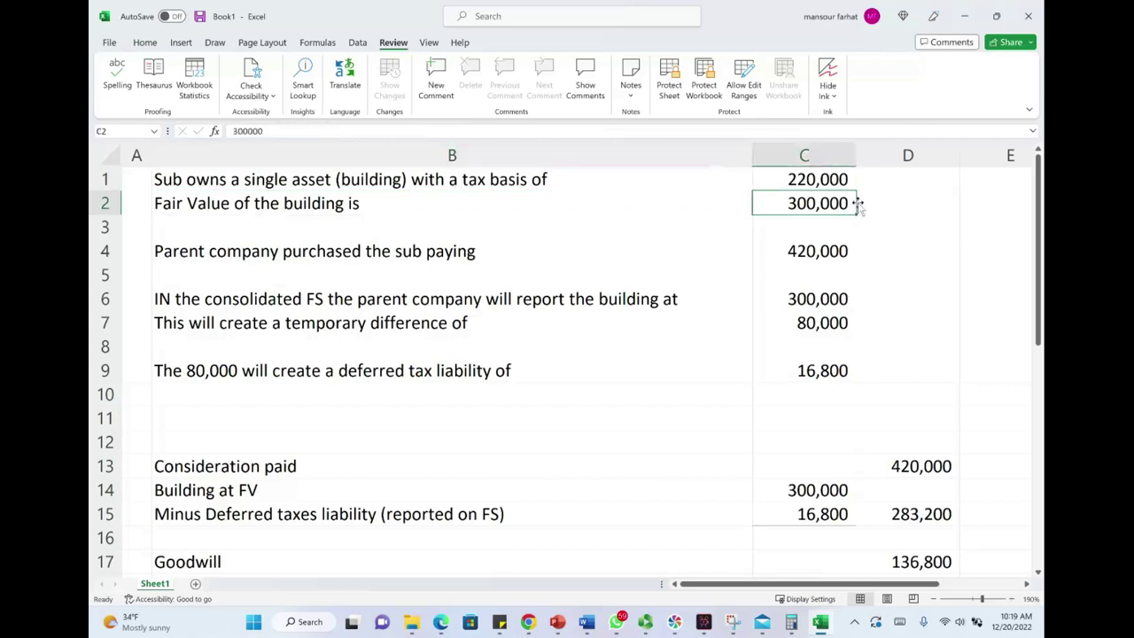
click(247, 253)
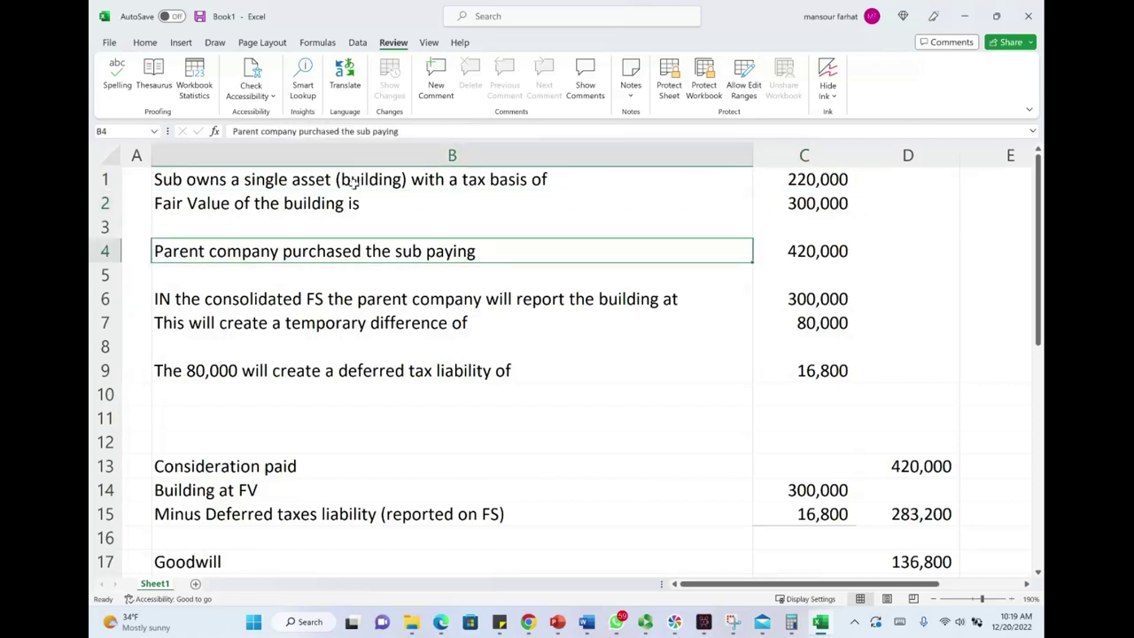
click(824, 250)
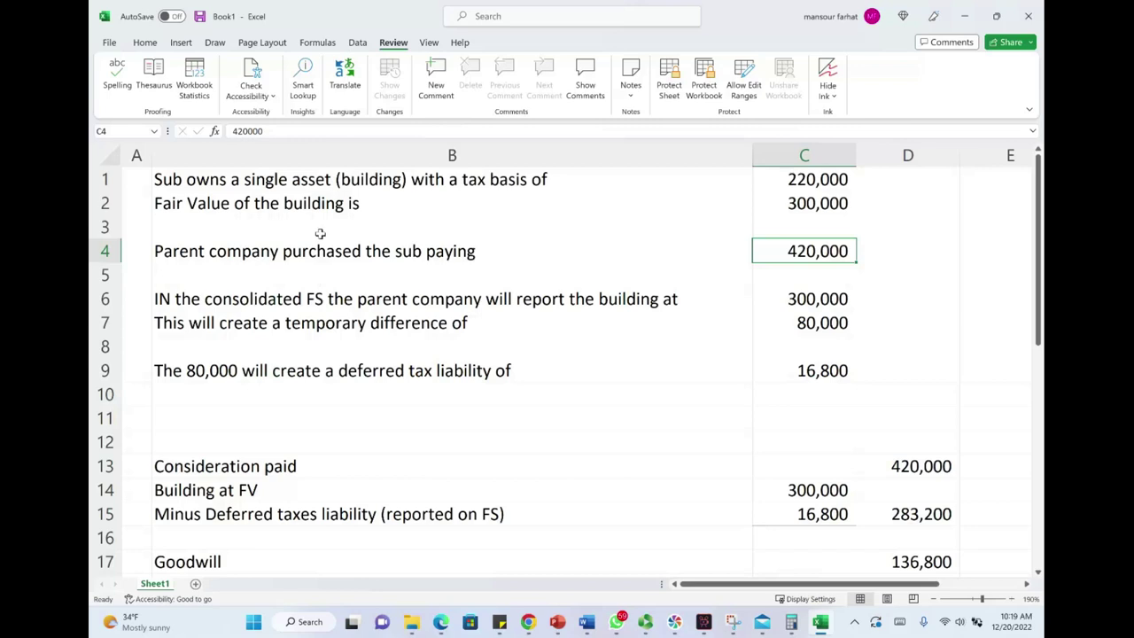
Confirm 300,000 links to fair value and 80,000 is =C6-C1, then start an ink note.
click(235, 321)
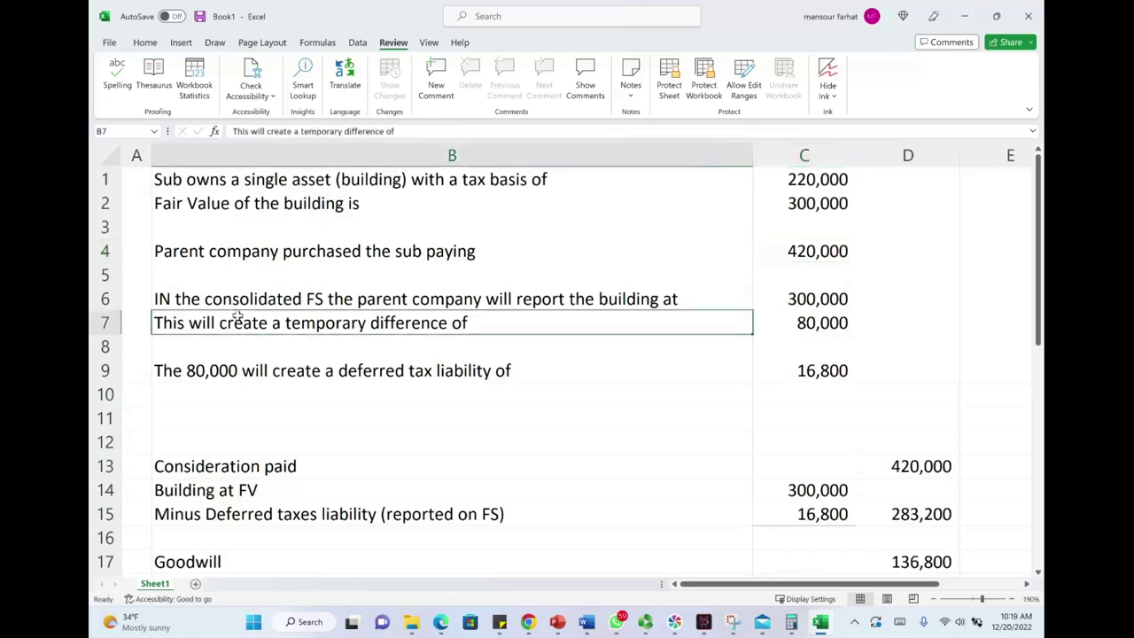
click(238, 301)
key(Right)
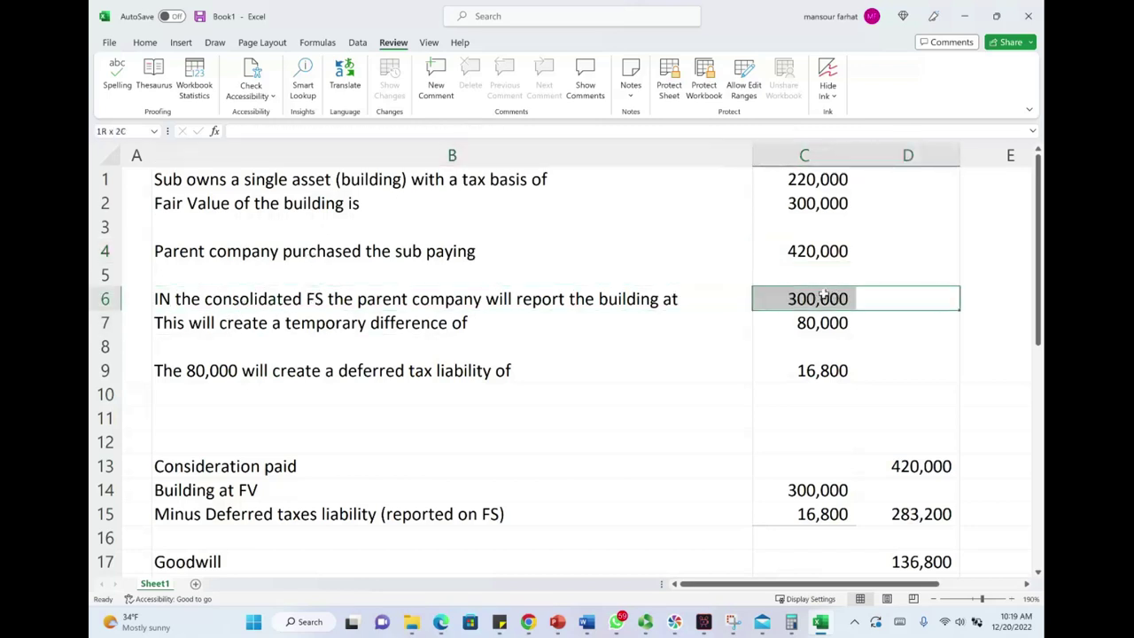
drag(875, 295, 810, 300)
click(810, 299)
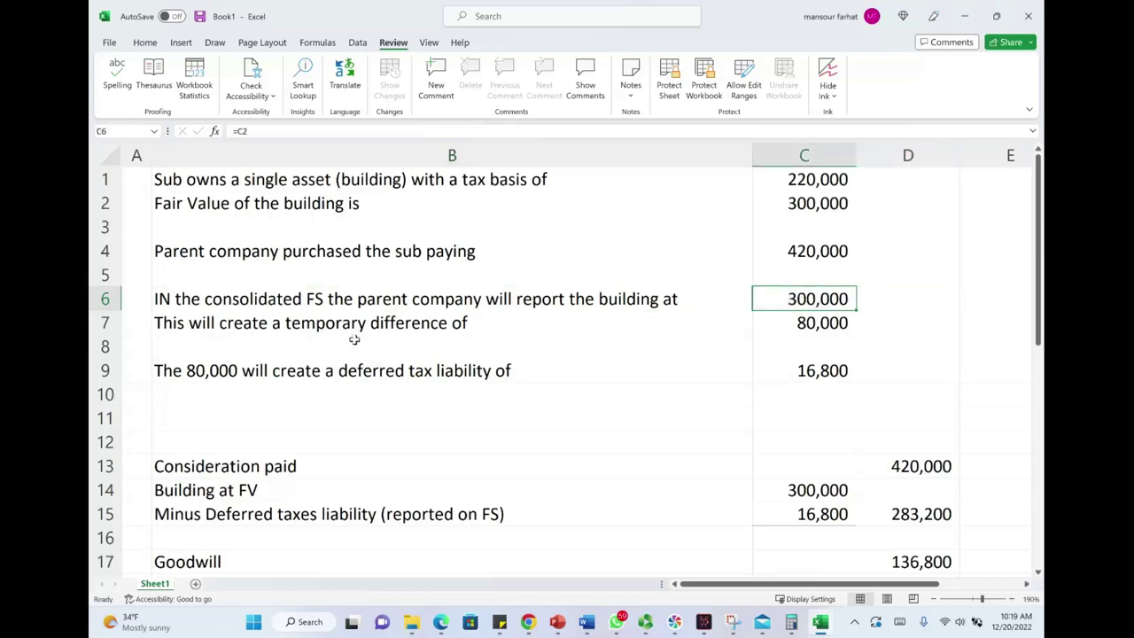
double_click(838, 327)
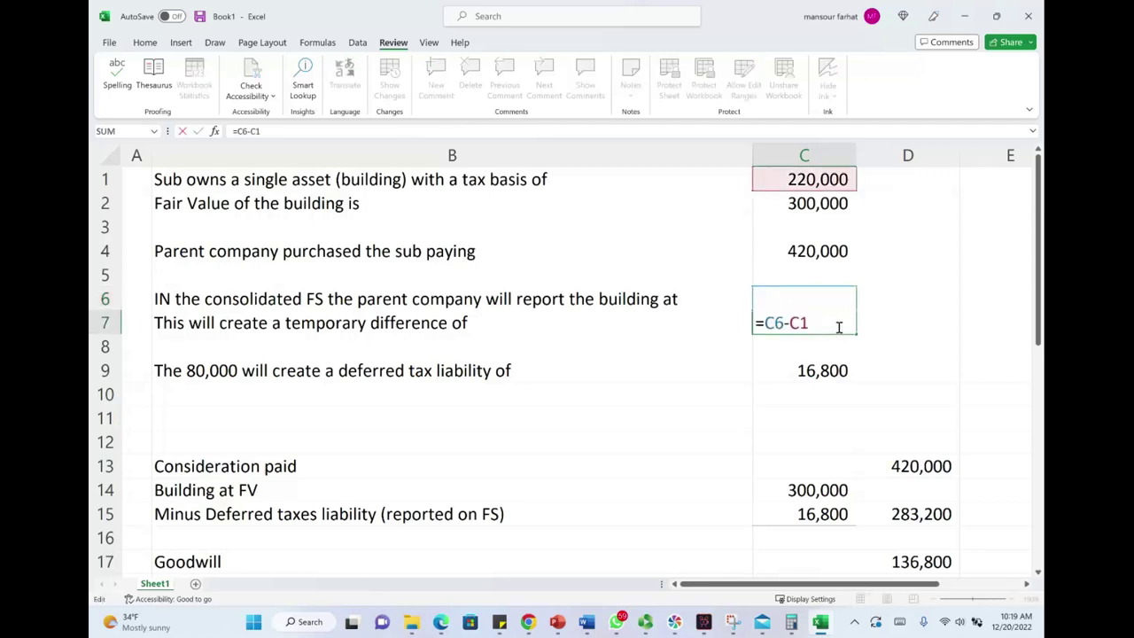
key(Escape)
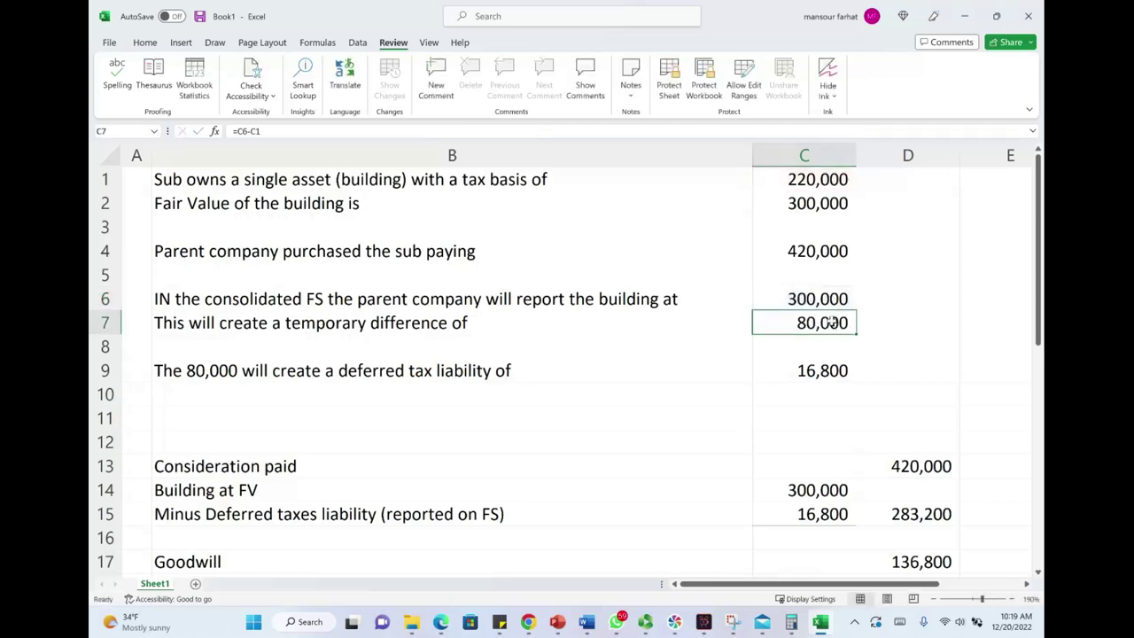
drag(876, 286, 878, 307)
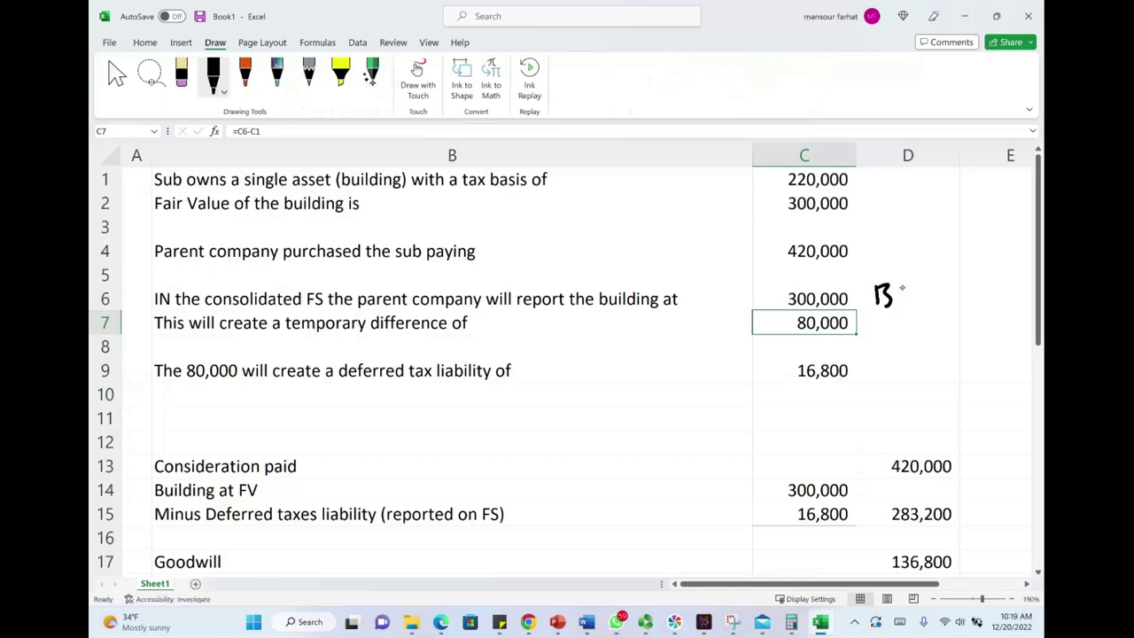
Ink notes by 300,000, label 220,000 as TAX, then erase the stray ink.
drag(904, 285, 920, 283)
mouse_move(878, 175)
mouse_down()
mouse_move(878, 187)
mouse_move(884, 173)
mouse_move(919, 182)
mouse_up()
drag(787, 177, 785, 320)
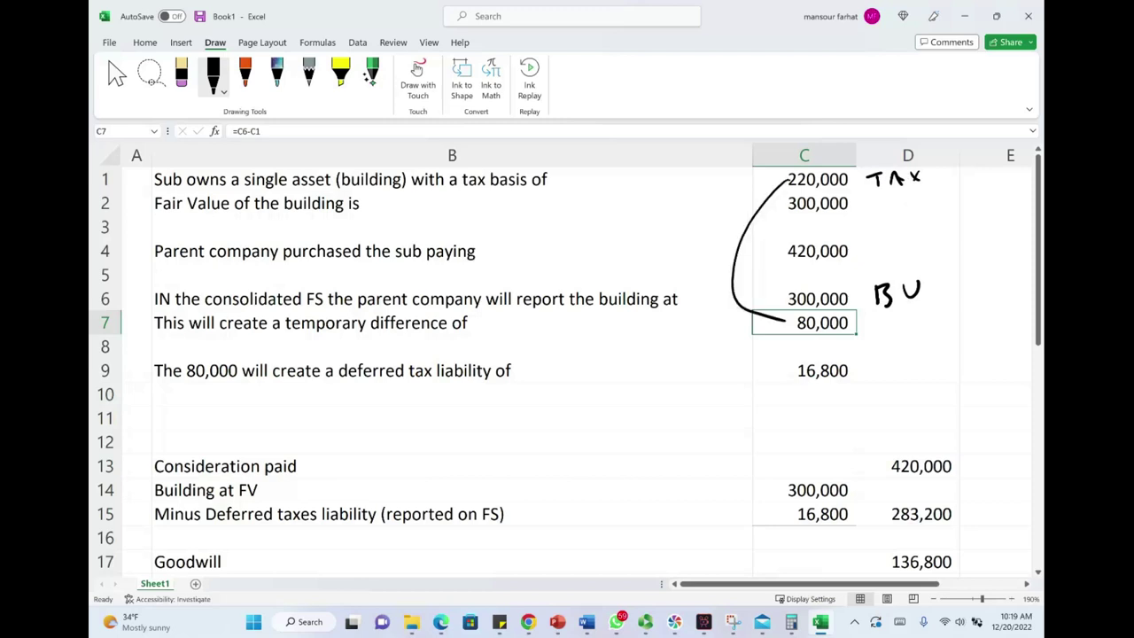
click(769, 223)
drag(877, 294, 918, 291)
drag(895, 179, 920, 174)
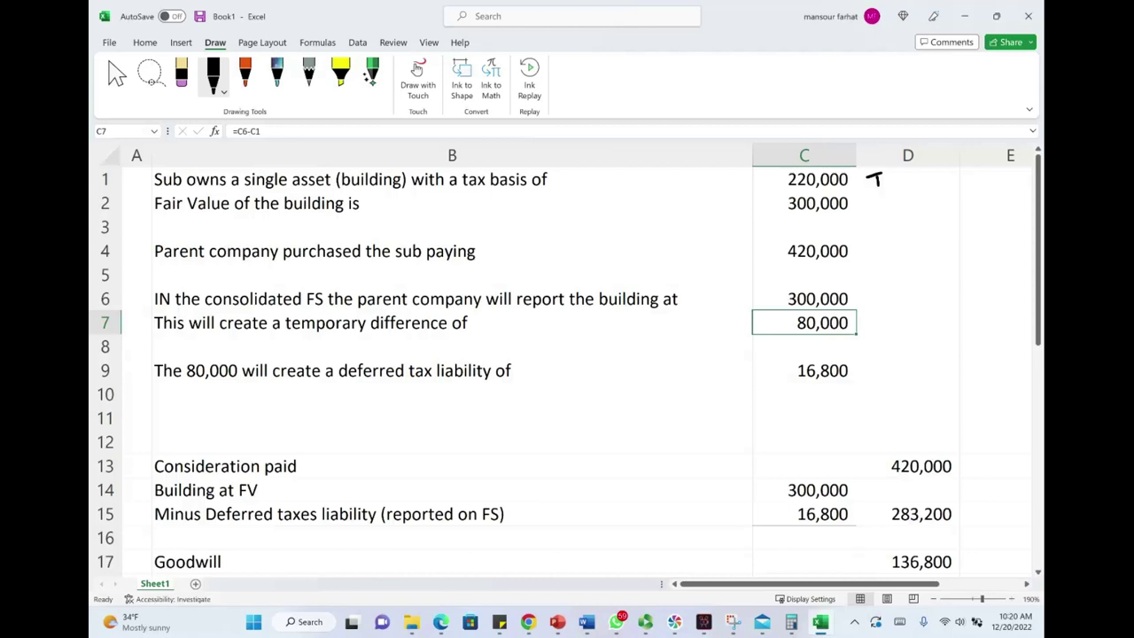
Mark the 80,000, write a double-underlined 21%, and circle the 16,800 liability.
mouse_move(239, 374)
mouse_down()
mouse_move(186, 356)
mouse_move(188, 390)
mouse_up()
drag(595, 349, 613, 363)
mouse_move(635, 340)
mouse_down()
mouse_move(633, 365)
mouse_move(671, 367)
mouse_up()
drag(621, 383, 674, 376)
drag(842, 352, 820, 349)
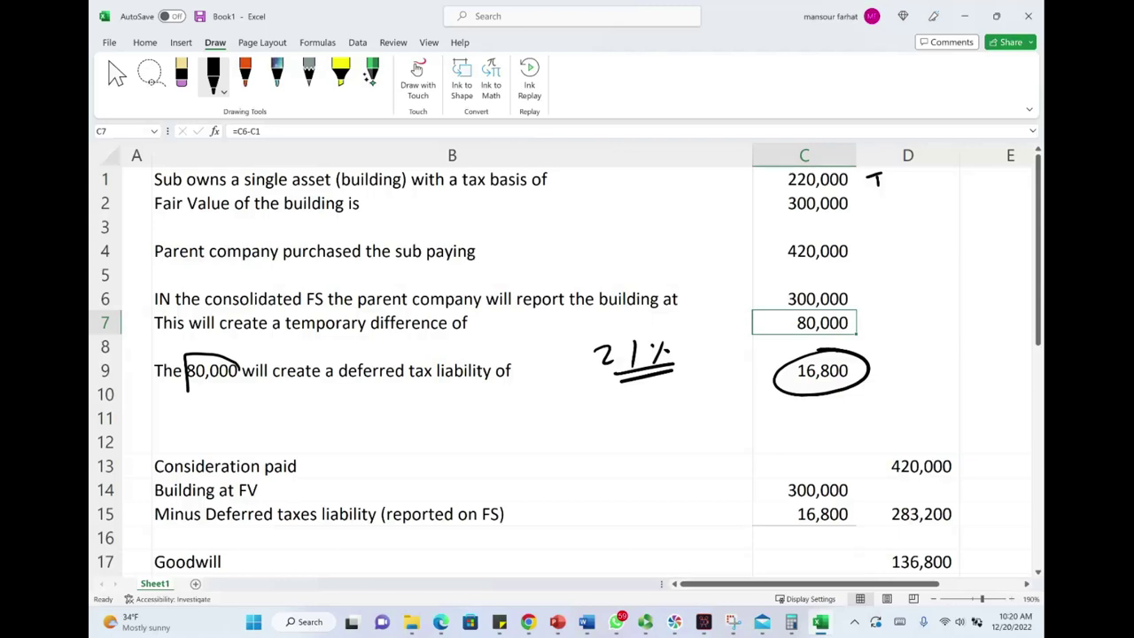
Label the circled 16,800 'New DTL' and erase the handwritten 21%.
mouse_move(890, 377)
mouse_down()
mouse_move(891, 353)
mouse_move(912, 349)
mouse_up()
drag(918, 365, 948, 352)
drag(944, 311, 947, 339)
mouse_move(966, 310)
mouse_down()
mouse_move(966, 334)
mouse_move(978, 301)
mouse_up()
drag(984, 296, 1003, 309)
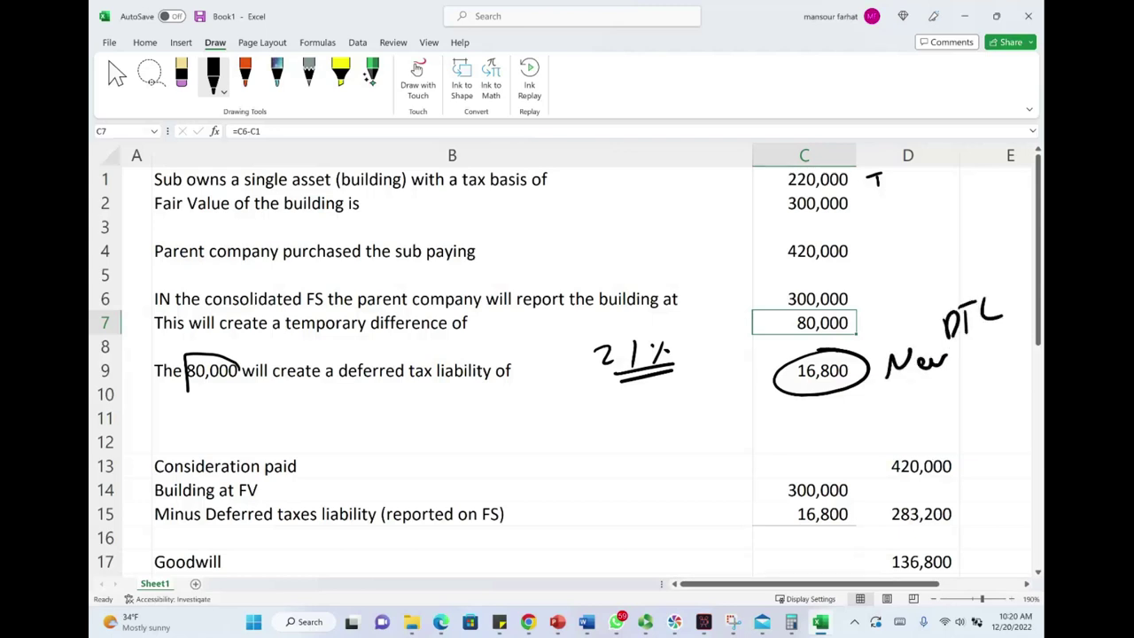
mouse_move(666, 359)
mouse_down()
mouse_move(647, 372)
mouse_move(627, 346)
mouse_up()
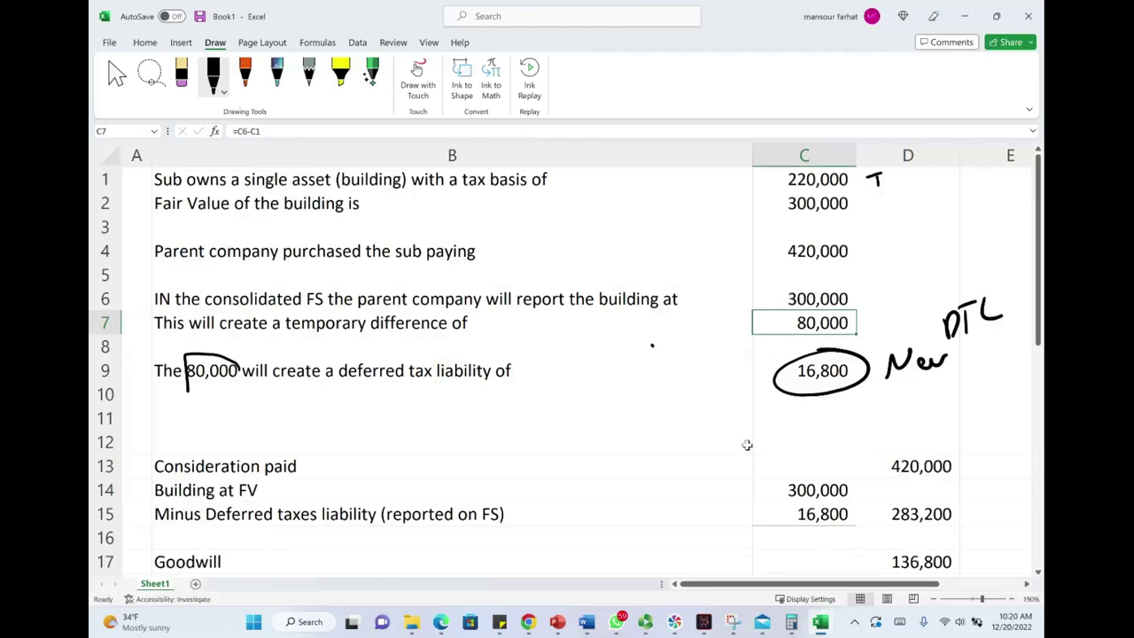
scroll(754, 431, down, 1)
Inspect the formulas behind the 420,000 consideration paid and the C14 building fair value.
click(916, 403)
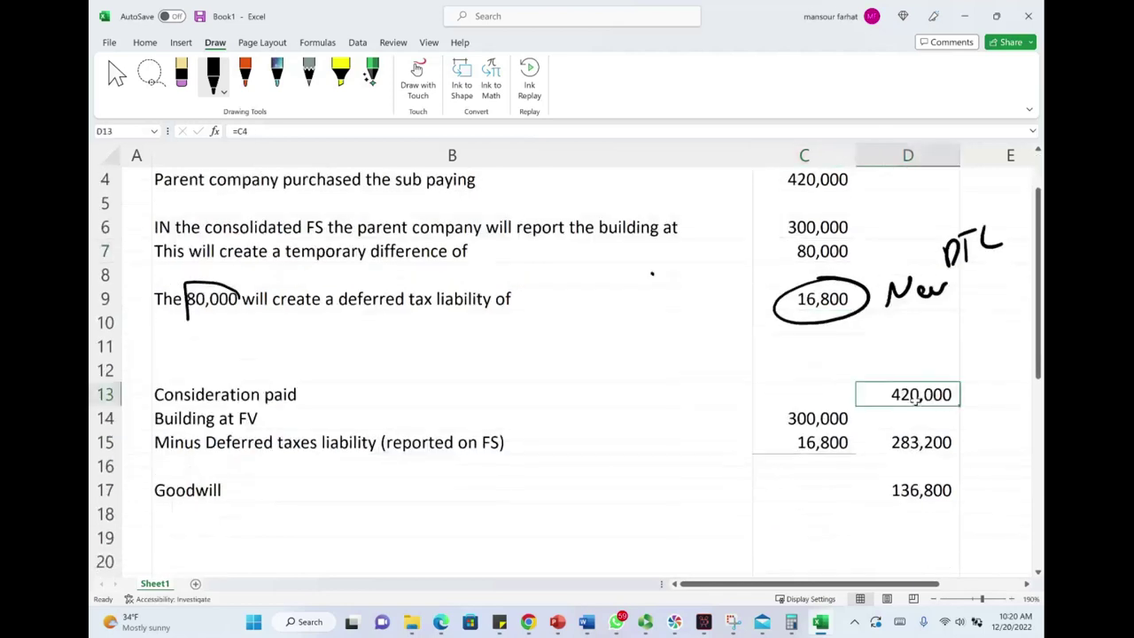
double_click(916, 405)
key(Escape)
click(834, 421)
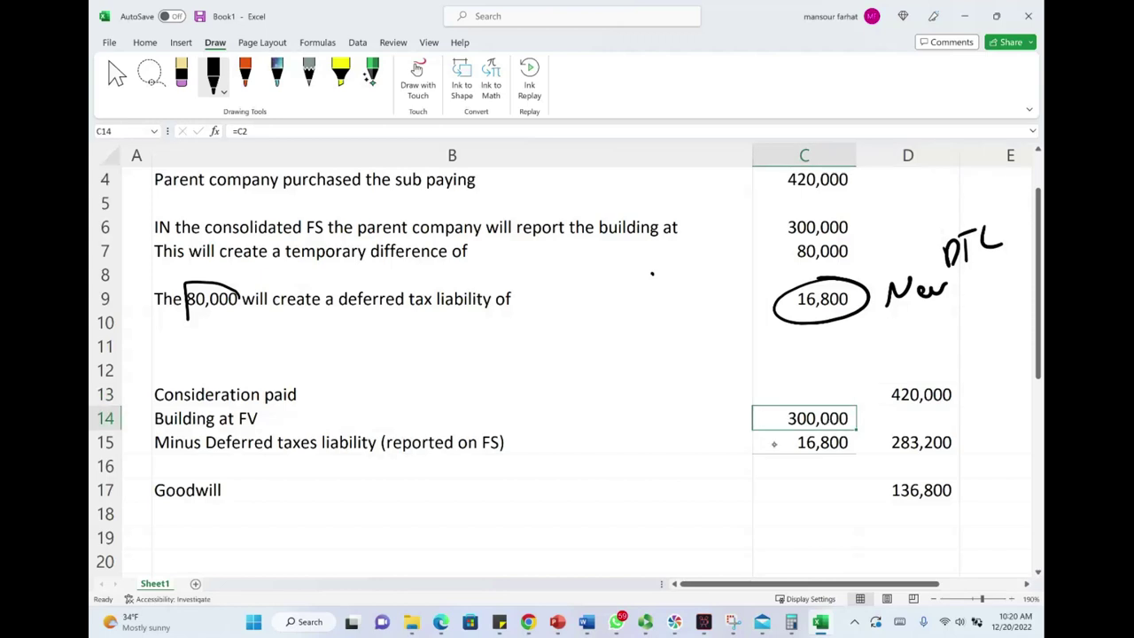
Ink a minus before 16,800, circle 283,200, and arrow 420,000 toward 136,800 goodwill.
drag(770, 442, 784, 442)
drag(935, 426, 941, 425)
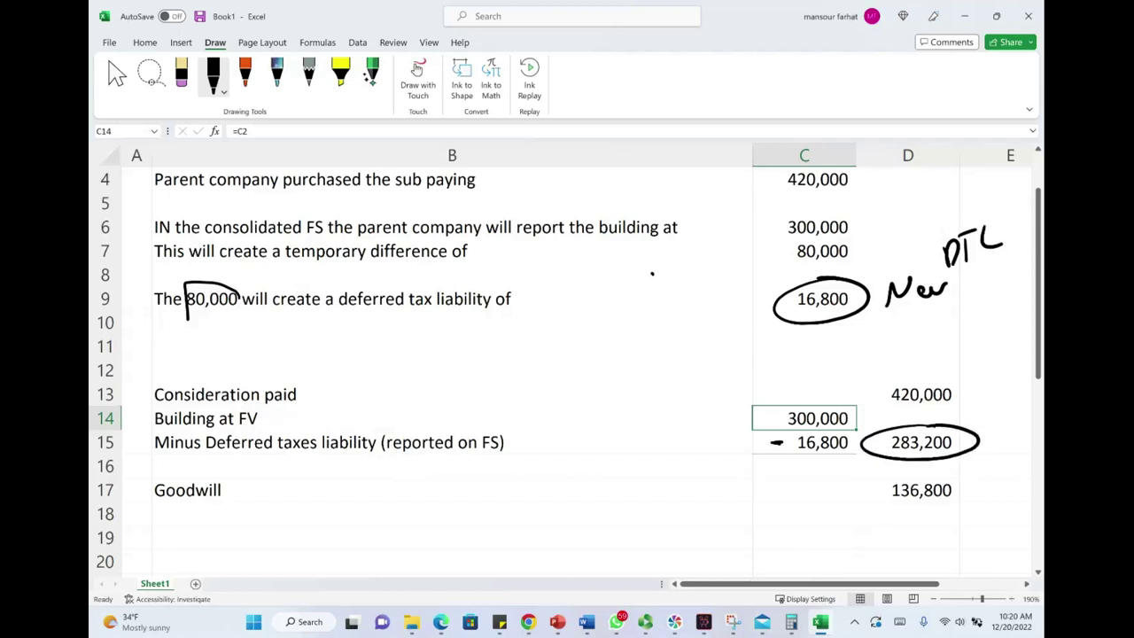
drag(960, 388, 975, 431)
drag(842, 496, 881, 491)
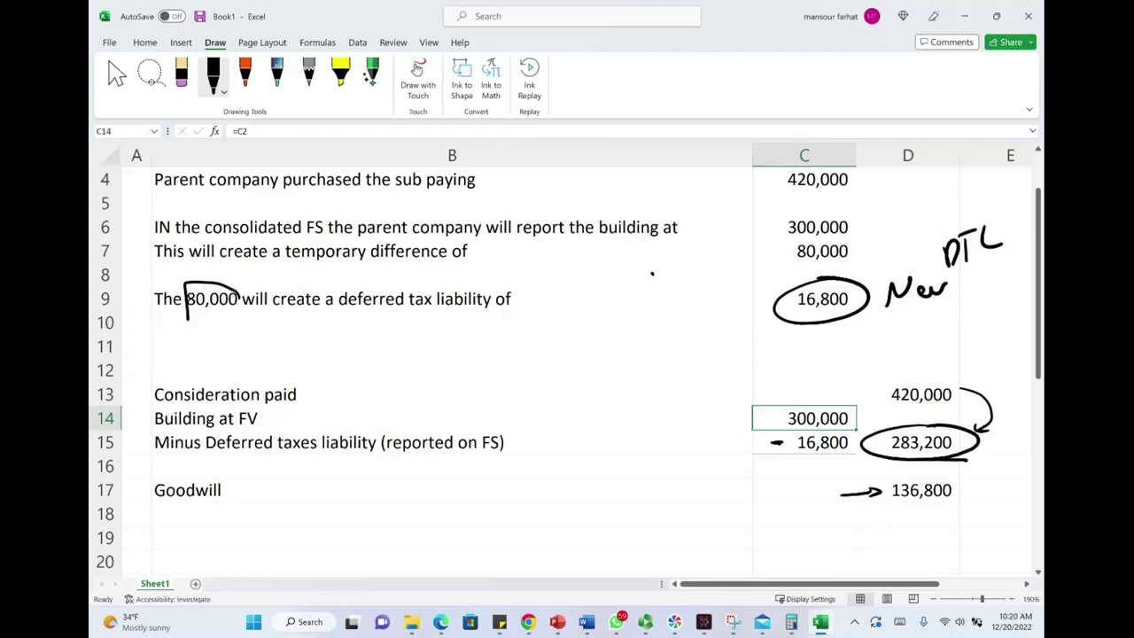
scroll(826, 565, down, 2)
Narrow column B and review the 50,000 revenue under the GAAP and TAX columns.
scroll(826, 566, down, 1)
scroll(826, 565, down, 3)
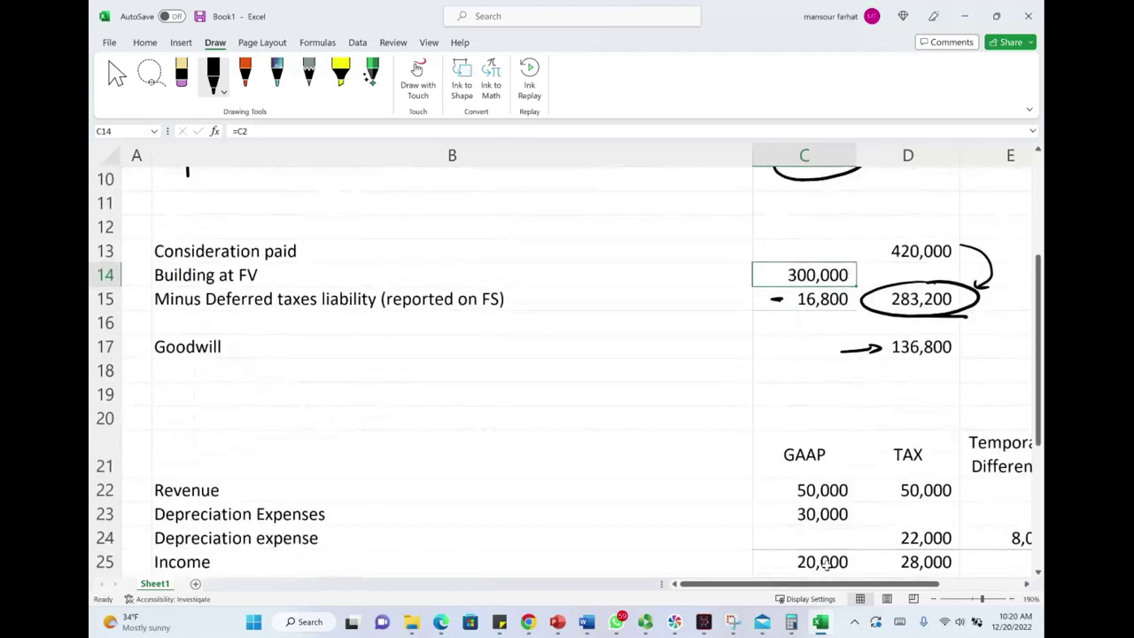
scroll(826, 566, right, 2)
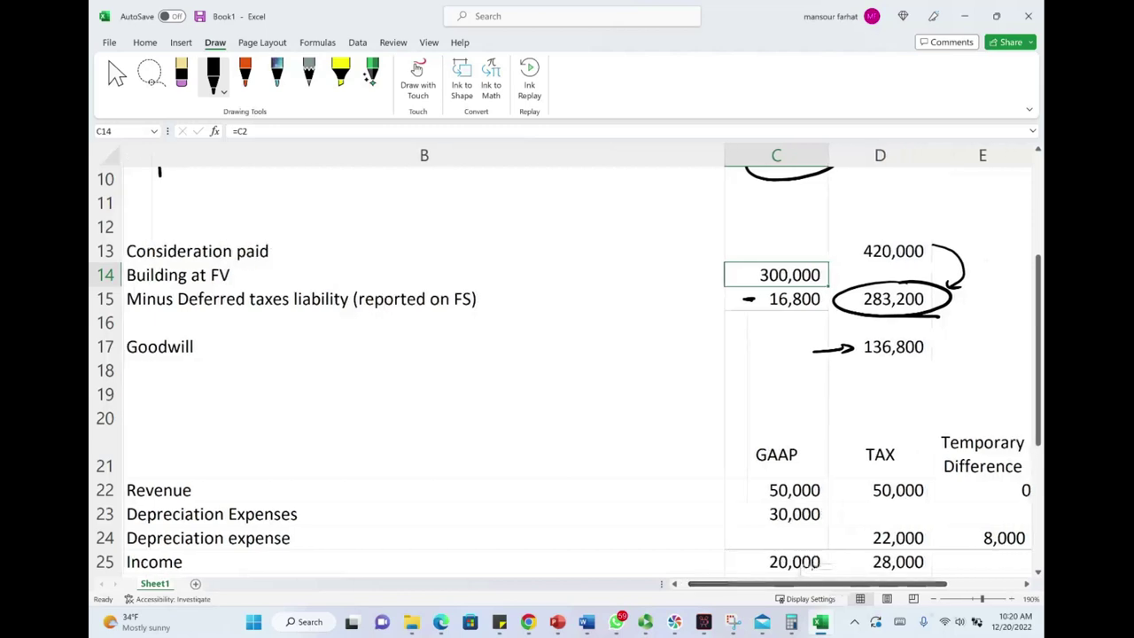
ctrl+scroll(801, 572, down, 1)
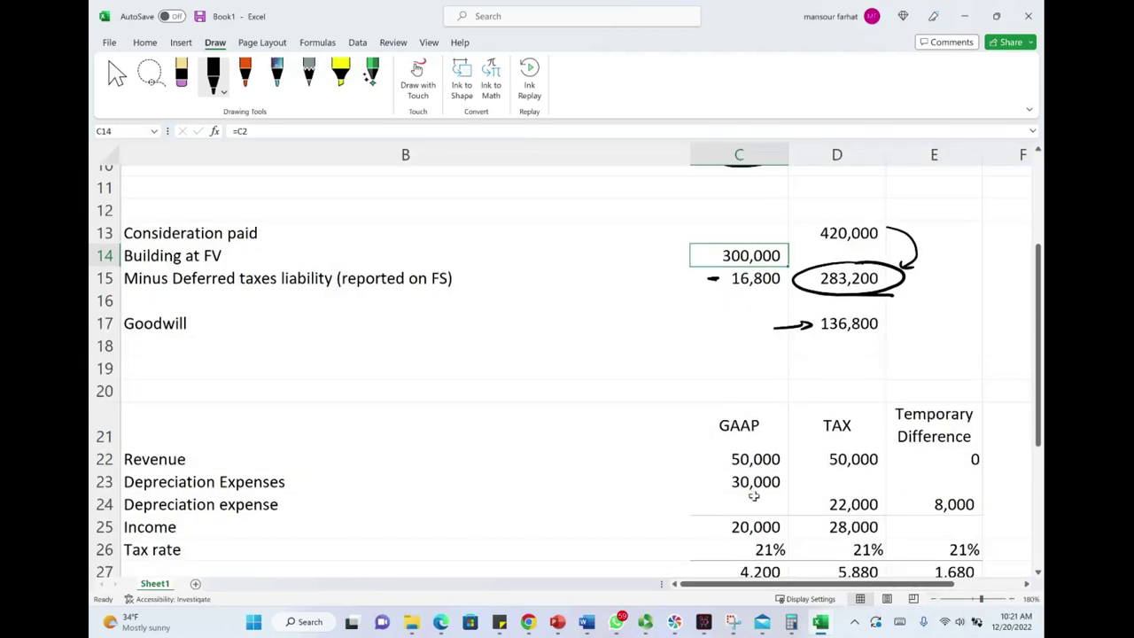
drag(690, 154, 446, 193)
scroll(547, 456, down, 1)
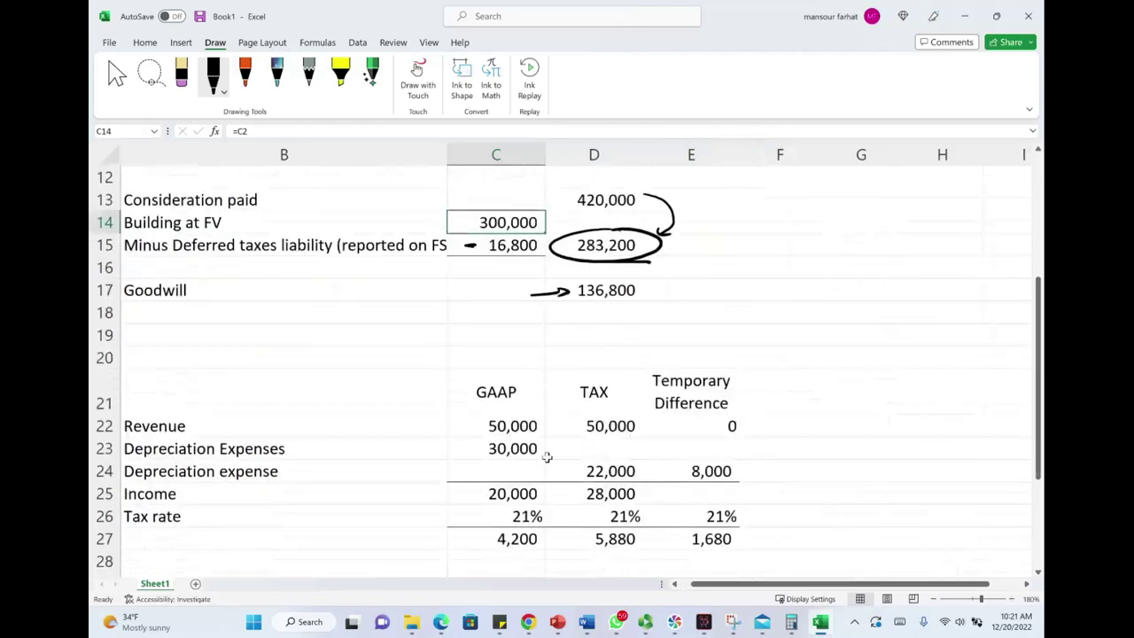
click(515, 427)
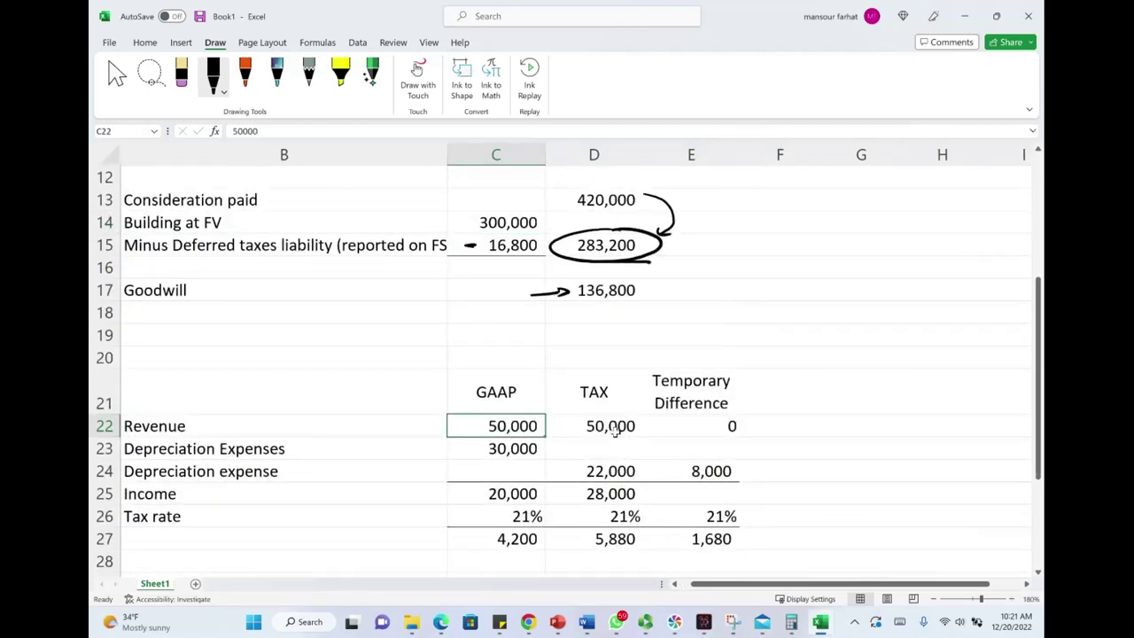
click(516, 398)
click(610, 399)
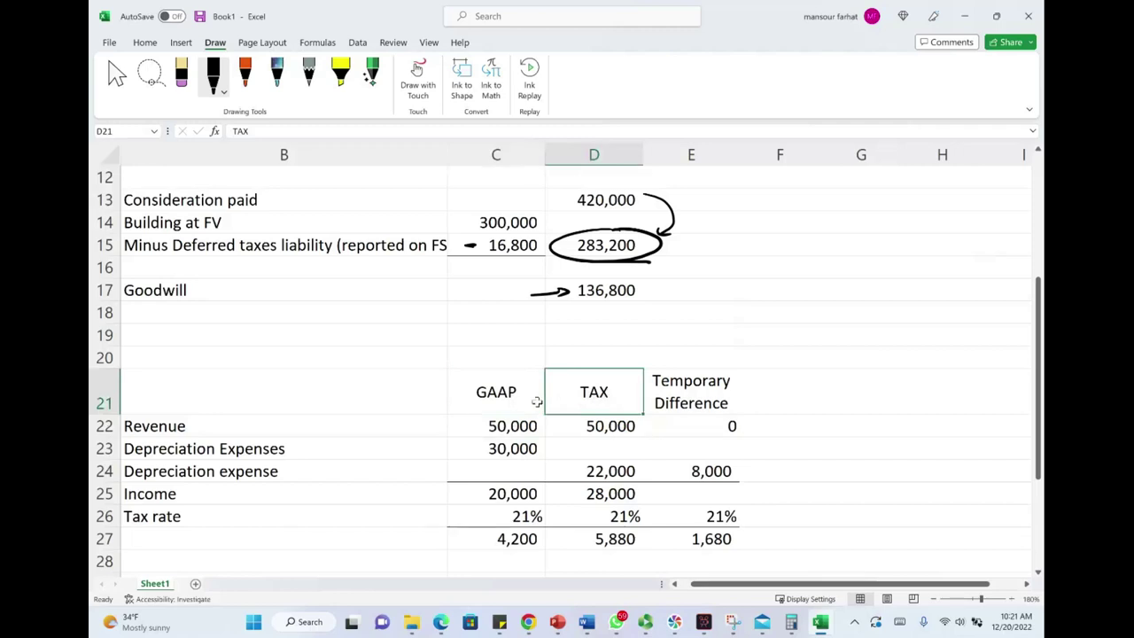
drag(522, 427, 592, 426)
click(592, 426)
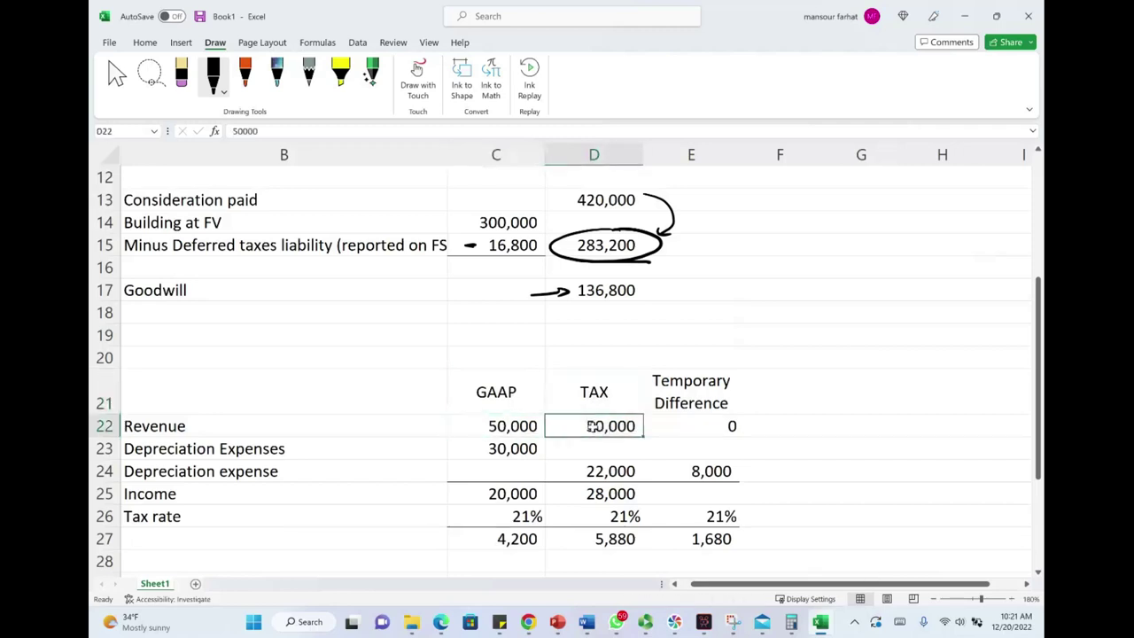
click(519, 428)
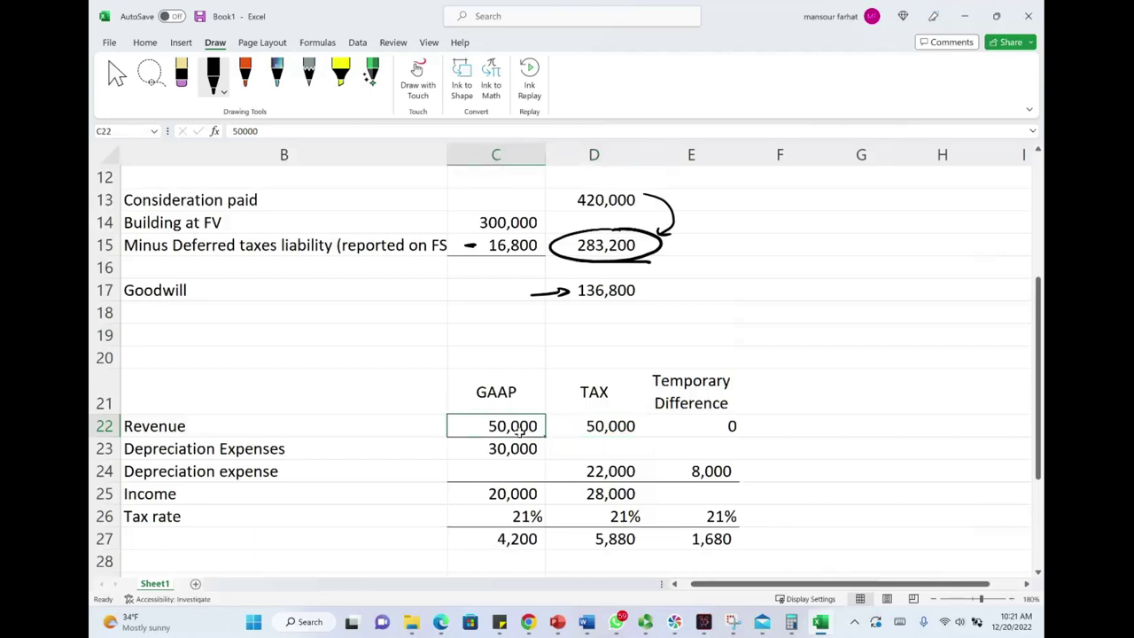
Handwrite 300,000/10 = 30,000, mark the 30,000 GAAP depreciation and arrow to 20,000 income.
mouse_move(802, 228)
mouse_down()
mouse_move(803, 253)
mouse_move(828, 229)
mouse_move(861, 239)
mouse_up()
drag(883, 227, 898, 225)
drag(917, 221, 916, 227)
drag(794, 263, 931, 235)
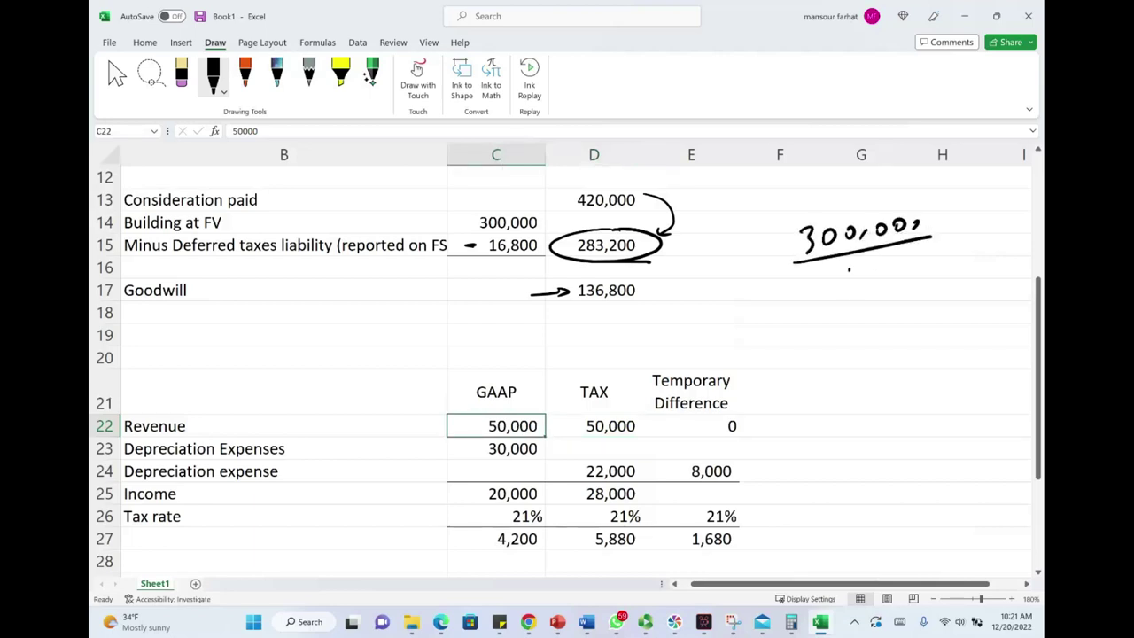
drag(849, 272, 849, 294)
drag(872, 268, 870, 269)
drag(469, 388, 462, 448)
drag(934, 228, 947, 225)
drag(936, 240, 1017, 202)
mouse_move(970, 239)
mouse_down()
mouse_move(1028, 208)
mouse_move(1016, 221)
mouse_up()
drag(1025, 185, 1025, 187)
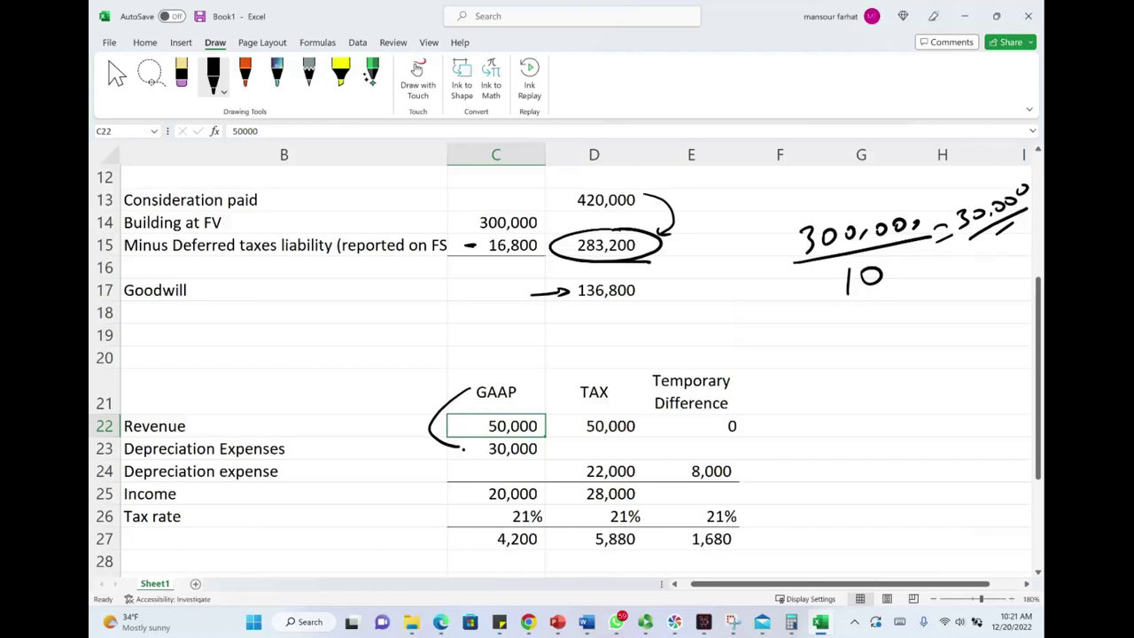
drag(469, 449, 480, 448)
mouse_move(452, 493)
mouse_down()
mouse_move(482, 493)
mouse_move(490, 524)
mouse_move(547, 553)
mouse_up()
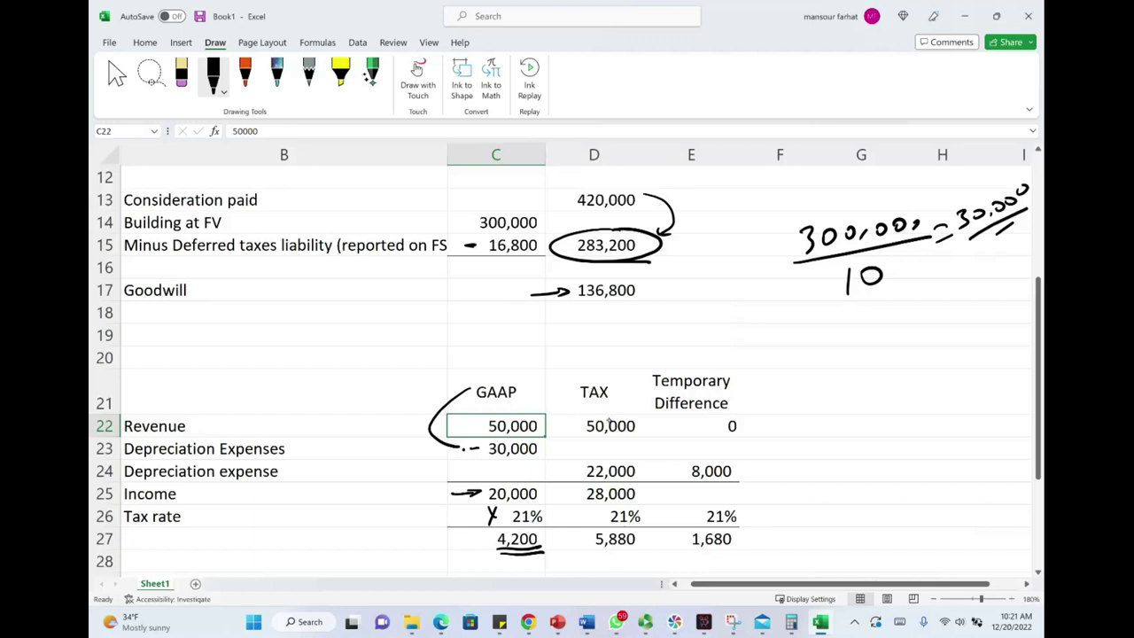
Circle 50,000, handwrite 270,000/10 = 27,000, circle 22,000 and arrow to 28,000 tax income.
mouse_move(610, 413)
mouse_down()
mouse_move(571, 423)
mouse_move(612, 413)
mouse_up()
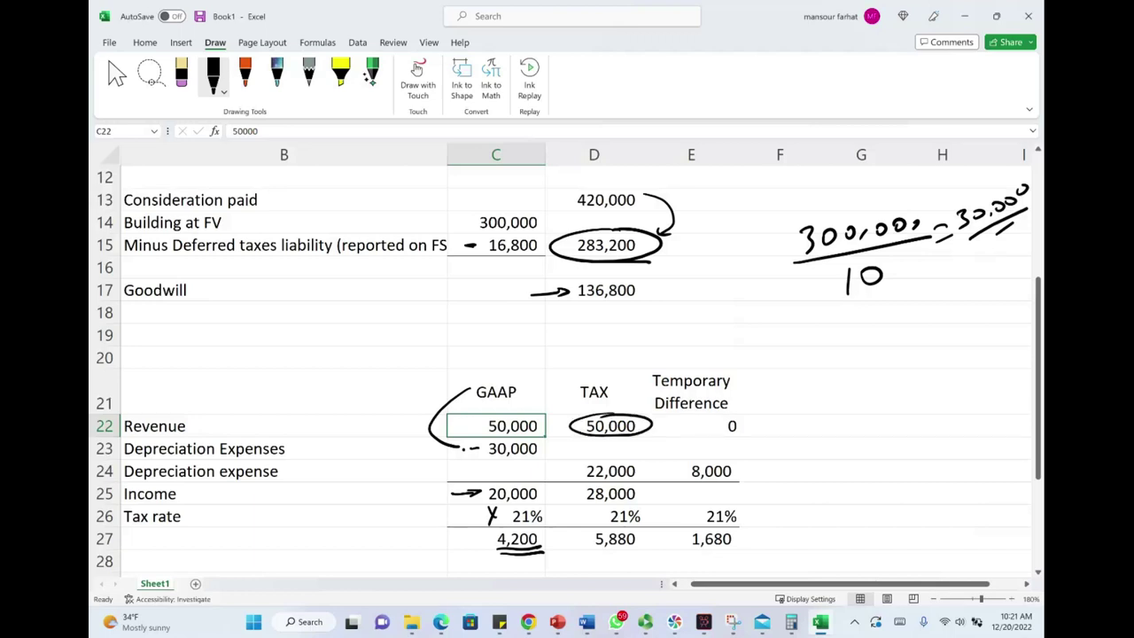
mouse_move(823, 345)
mouse_down()
mouse_move(838, 359)
mouse_move(854, 351)
mouse_up()
drag(872, 333, 931, 314)
drag(817, 389, 957, 322)
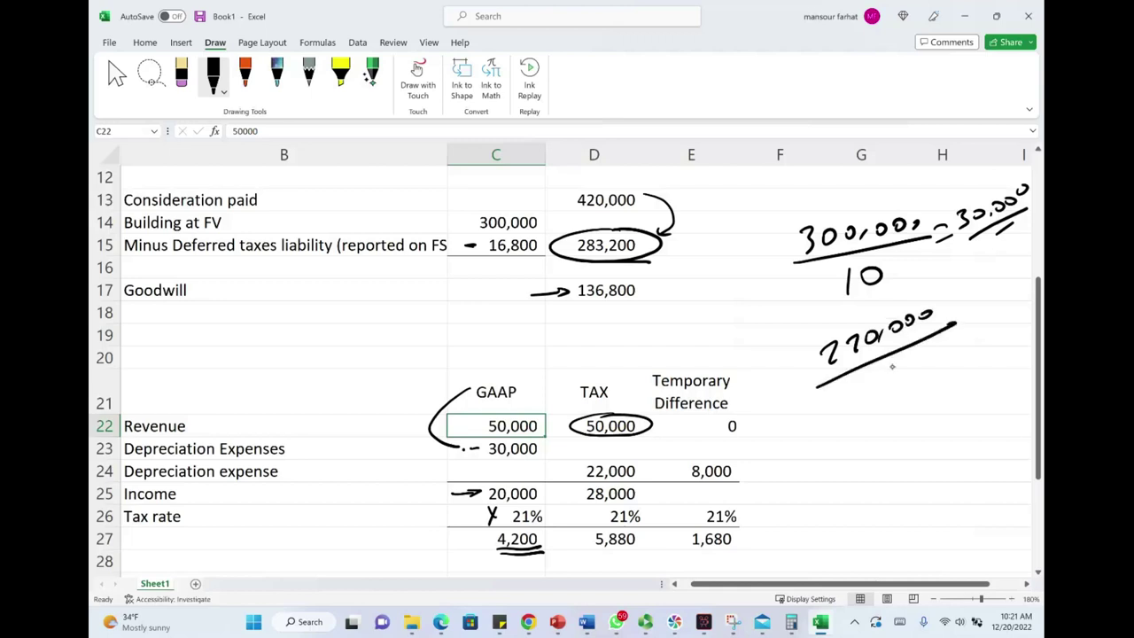
mouse_move(865, 381)
mouse_down()
mouse_move(863, 404)
mouse_move(885, 377)
mouse_up()
mouse_move(961, 317)
mouse_down()
mouse_move(975, 309)
mouse_move(978, 319)
mouse_up()
drag(921, 399, 945, 406)
mouse_move(956, 390)
mouse_down()
mouse_move(957, 402)
mouse_move(965, 386)
mouse_up()
drag(973, 378, 996, 365)
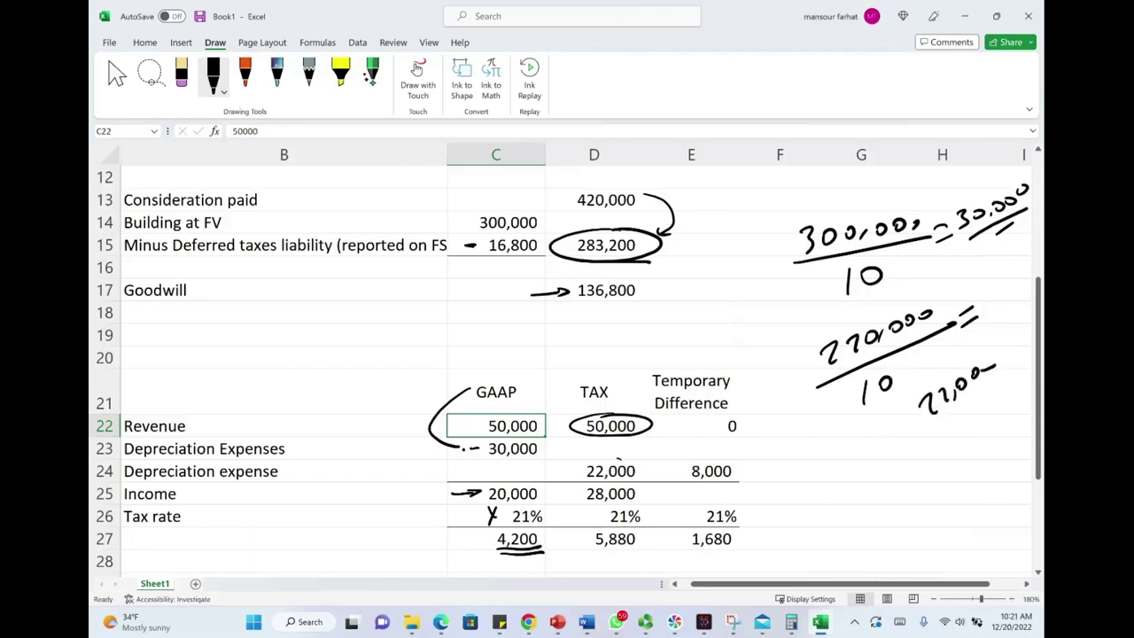
drag(619, 459, 638, 462)
mouse_move(630, 344)
mouse_down()
mouse_move(622, 367)
mouse_move(637, 365)
mouse_up()
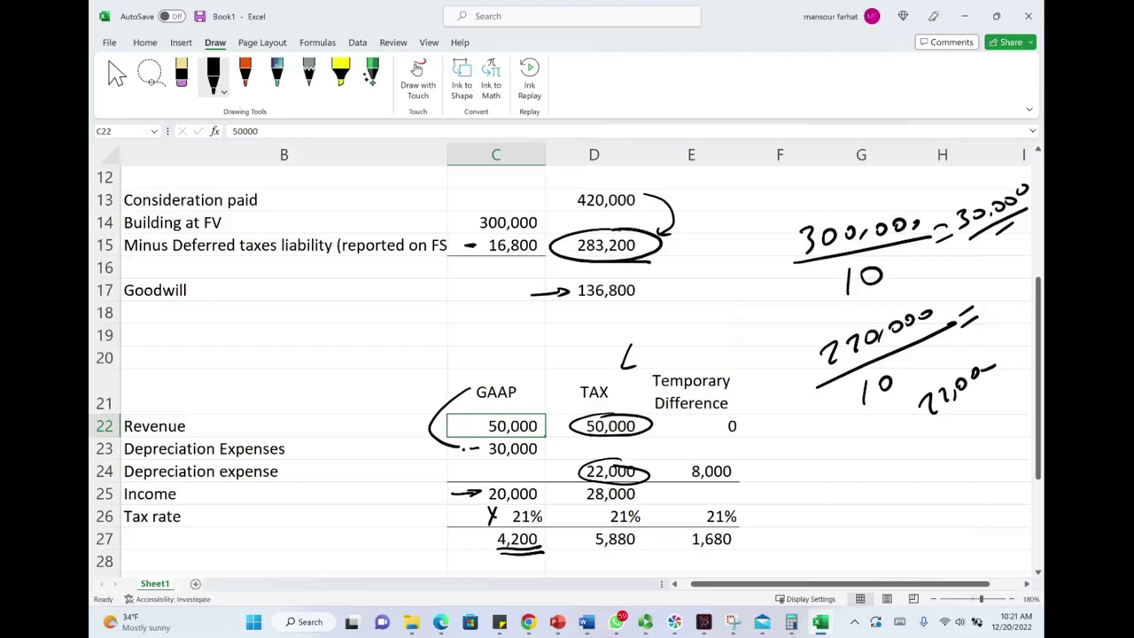
mouse_move(568, 502)
mouse_down()
mouse_move(578, 491)
mouse_move(588, 517)
mouse_move(578, 519)
mouse_move(641, 551)
mouse_up()
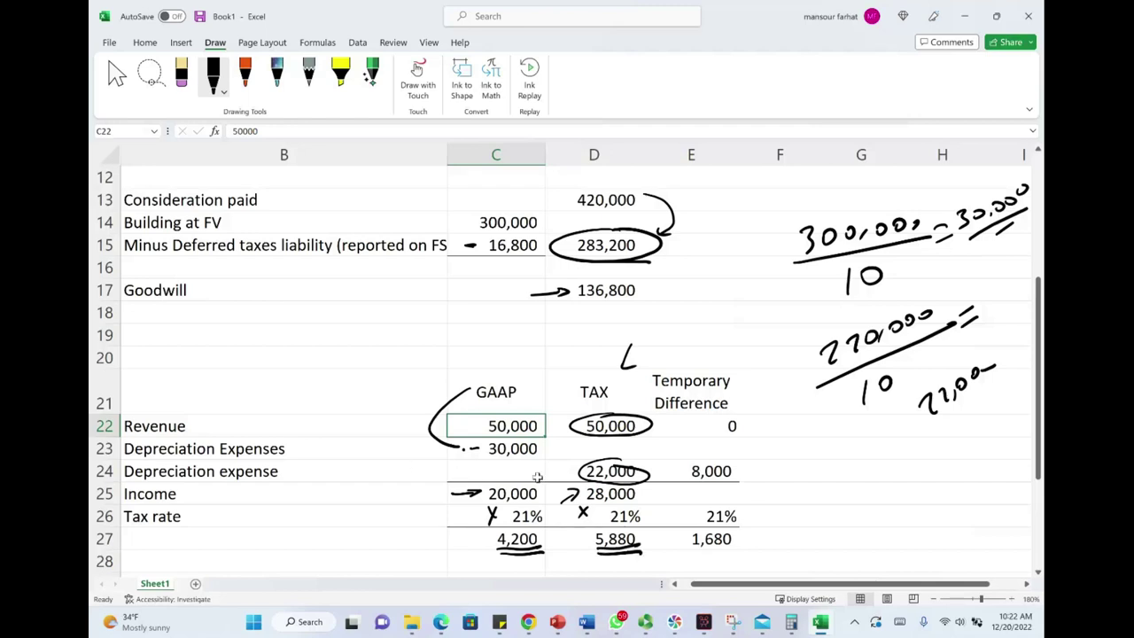
scroll(538, 475, down, 1)
Confirm D31 equals D27, write 'Pay' beside 5,880, and underline Income Taxes Payable.
scroll(538, 475, down, 1)
click(623, 404)
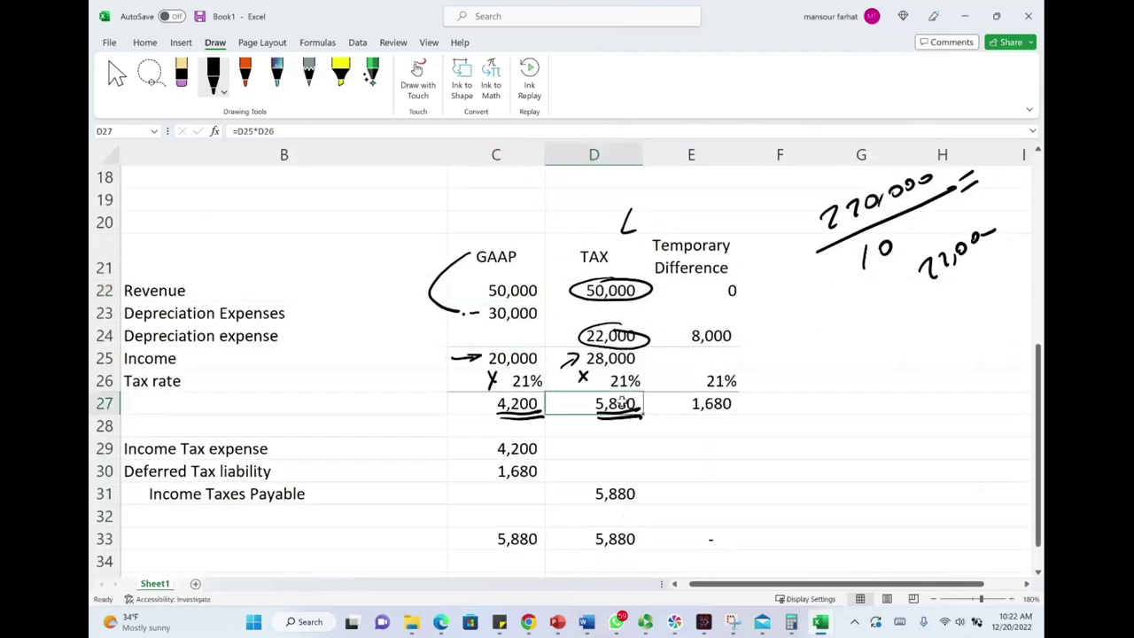
double_click(620, 495)
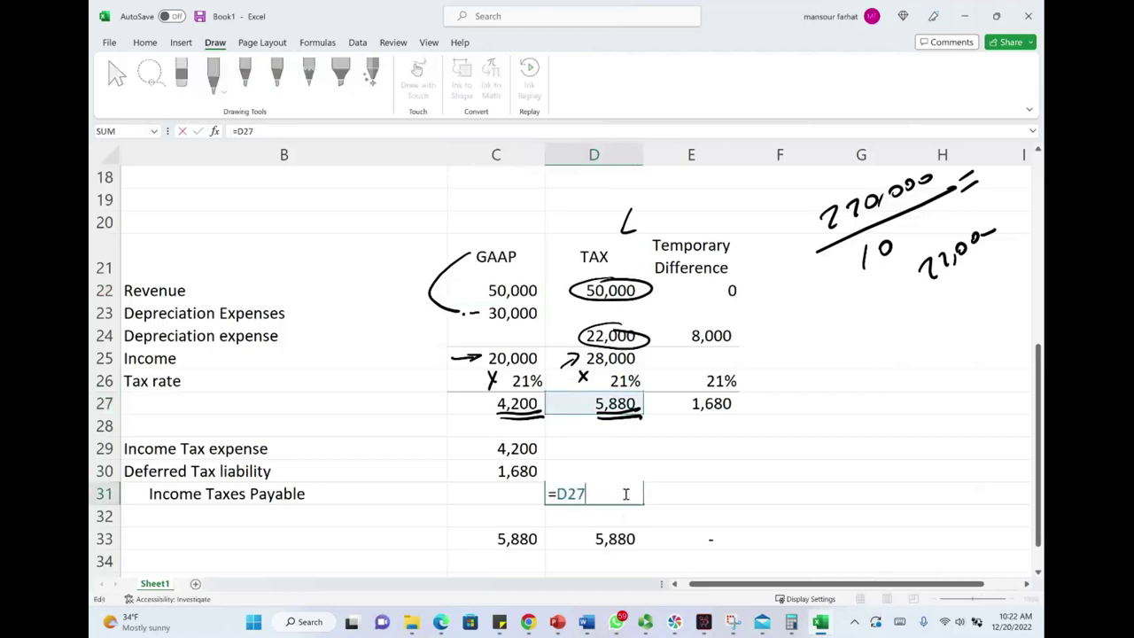
key(Escape)
mouse_move(663, 479)
mouse_down()
mouse_move(665, 505)
mouse_move(670, 496)
mouse_up()
mouse_move(675, 496)
mouse_down()
mouse_move(690, 495)
mouse_move(693, 512)
mouse_up()
drag(695, 492, 706, 501)
drag(146, 512, 304, 506)
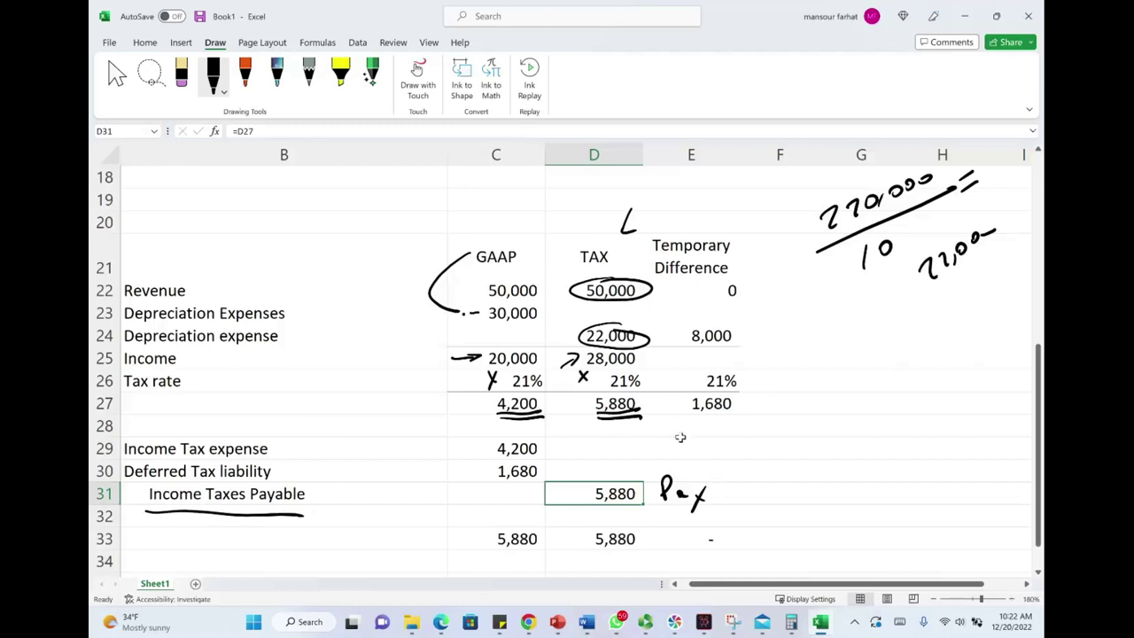
Sketch an empty DTL T-account beside the table.
drag(848, 321, 848, 351)
mouse_move(847, 315)
mouse_down()
mouse_move(849, 351)
mouse_move(890, 344)
mouse_move(902, 309)
mouse_up()
drag(911, 309, 937, 327)
drag(791, 367, 989, 356)
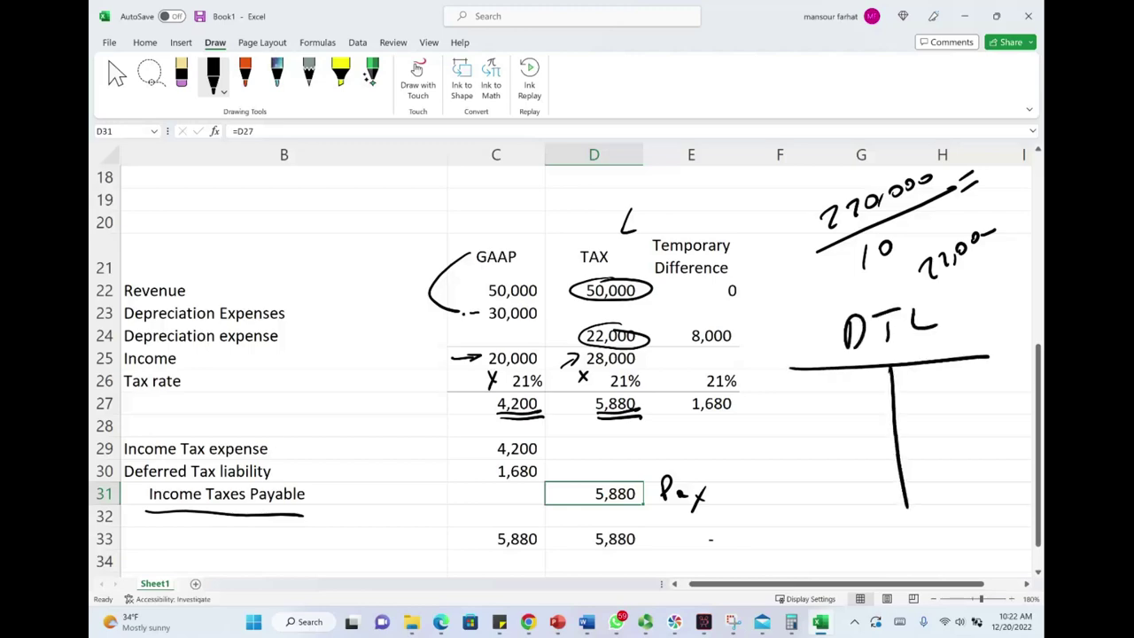
Post 16,800 on the T-account's right side and undo the earlier TAX-column ink.
scroll(436, 390, up, 6)
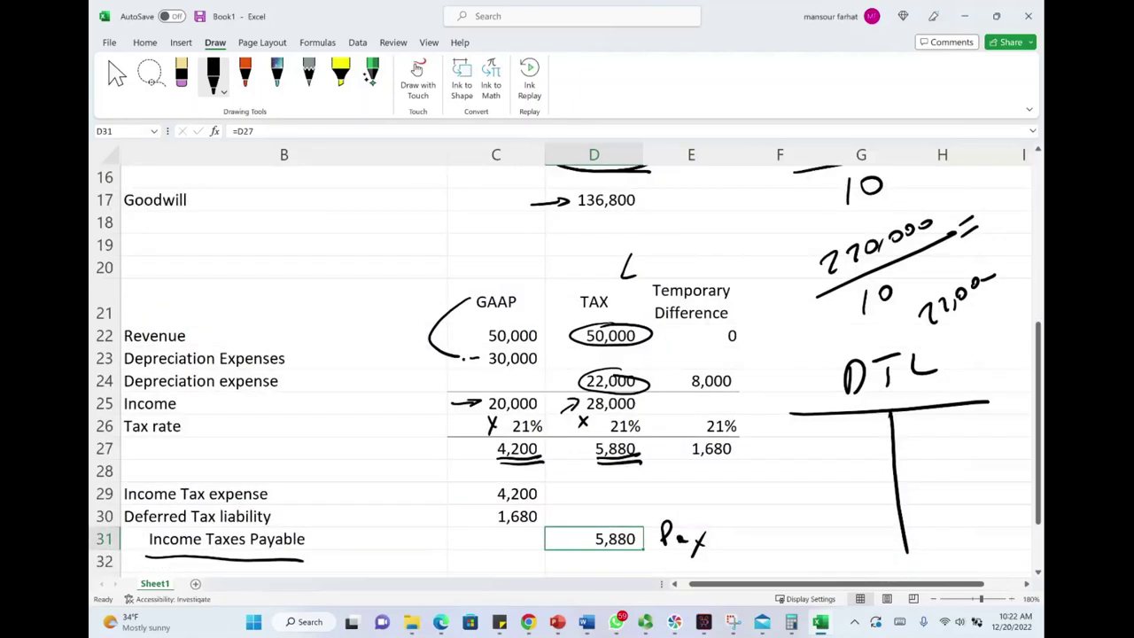
drag(913, 418, 911, 440)
drag(930, 417, 932, 439)
drag(948, 415, 973, 416)
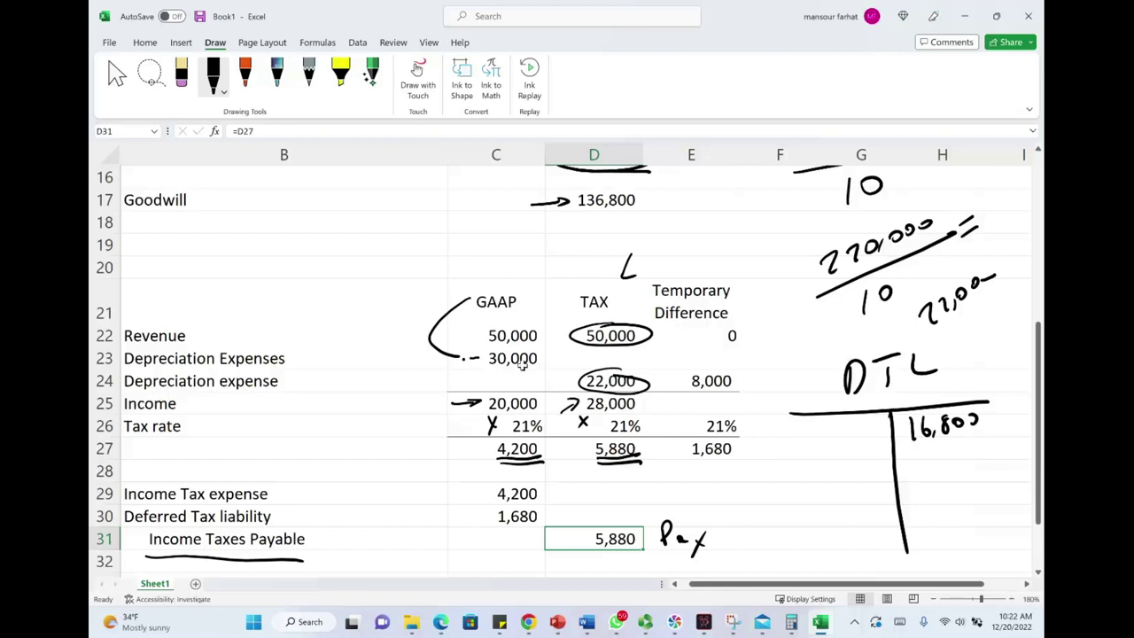
key(ctrl+z)
key(ctrl+z)
key(ctrl+z)
key(ctrl+z)
key(ctrl+z)
key(ctrl+z)
key(ctrl+z)
key(ctrl+z)
key(ctrl+z)
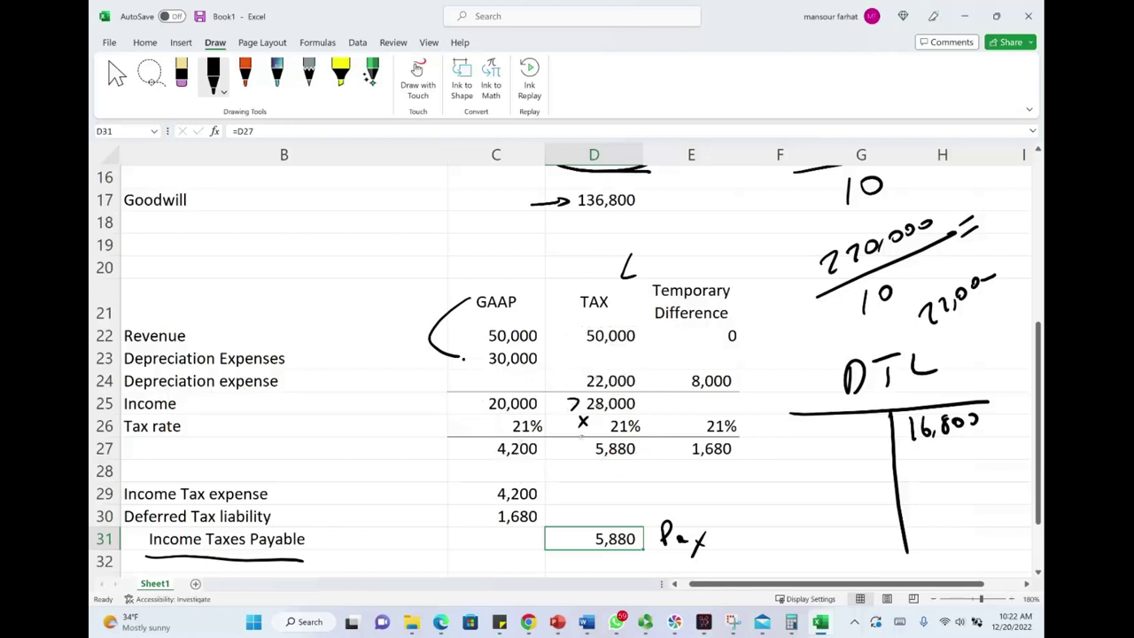
key(ctrl+z)
key(ctrl+z)
Circle the 8,000 difference, double-underline 1,680 in E27, and post 1,680 on the left.
drag(510, 348, 523, 350)
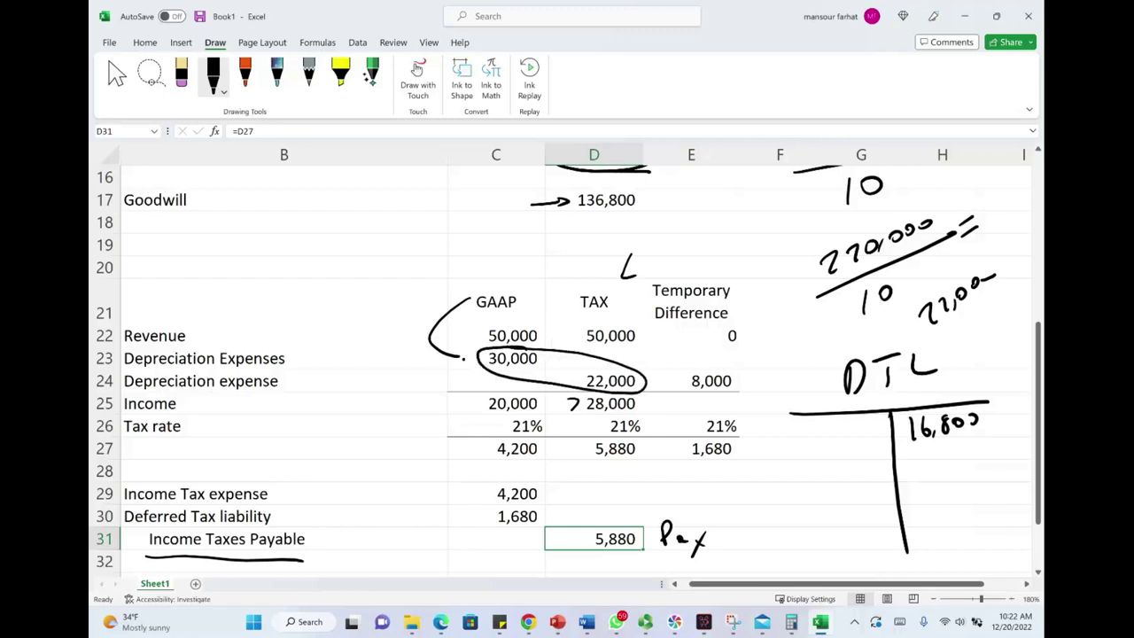
key(ctrl+z)
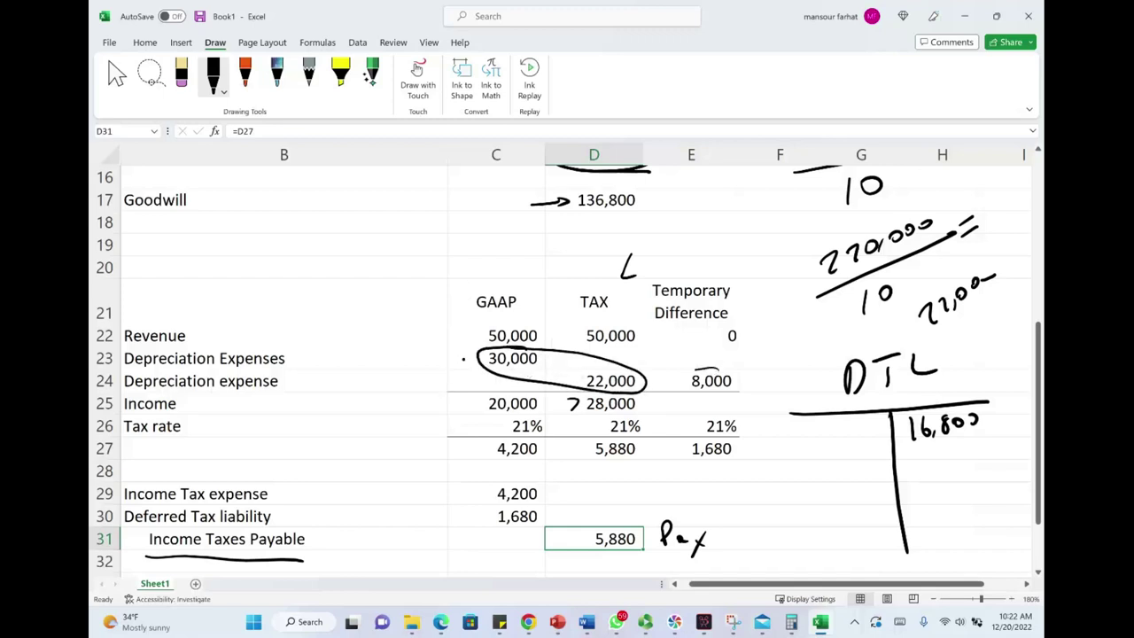
mouse_move(709, 368)
mouse_down()
mouse_move(749, 381)
mouse_move(682, 412)
mouse_up()
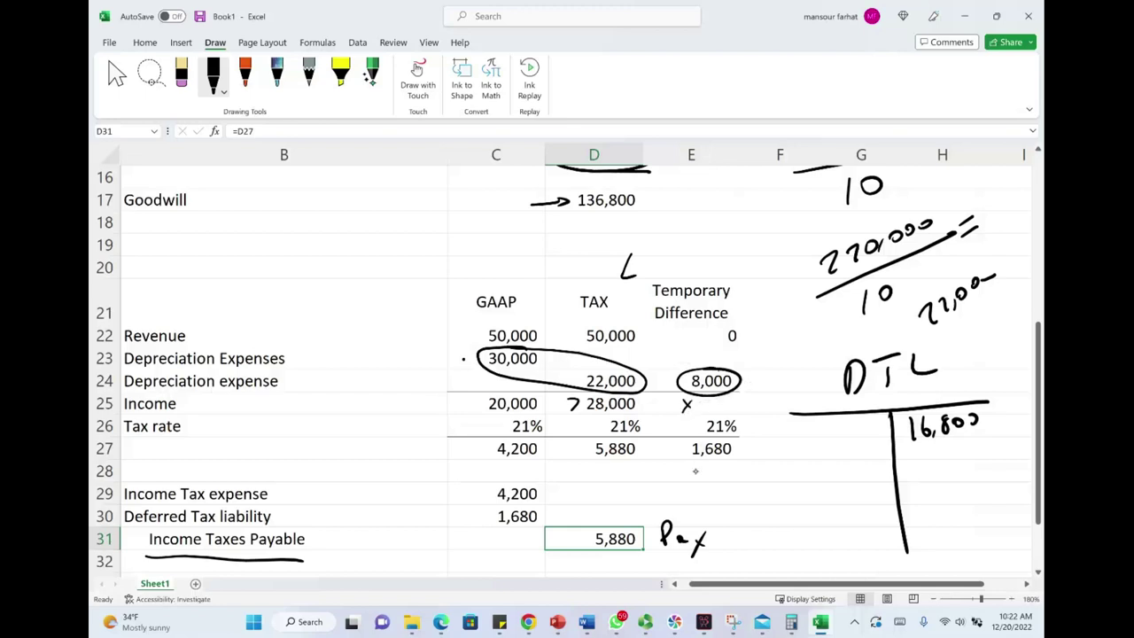
drag(691, 461, 747, 467)
drag(810, 453, 809, 480)
mouse_move(833, 455)
mouse_down()
mouse_move(827, 470)
mouse_move(859, 452)
mouse_up()
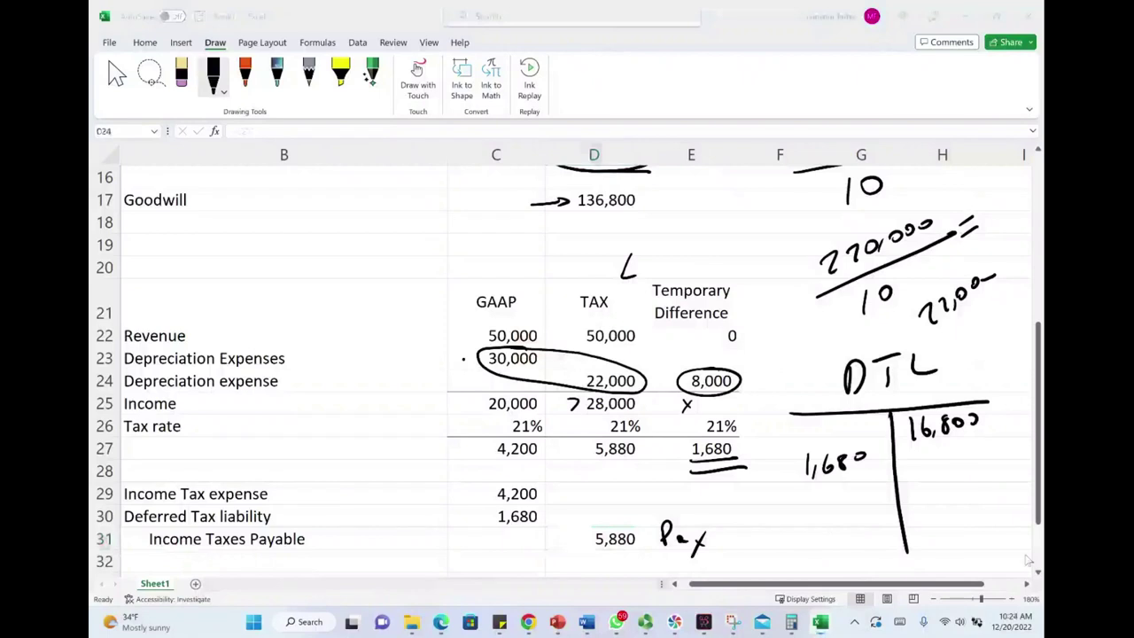
Add a second 1,680 to the DTL T-account and close it with a zero balance.
drag(514, 494, 514, 539)
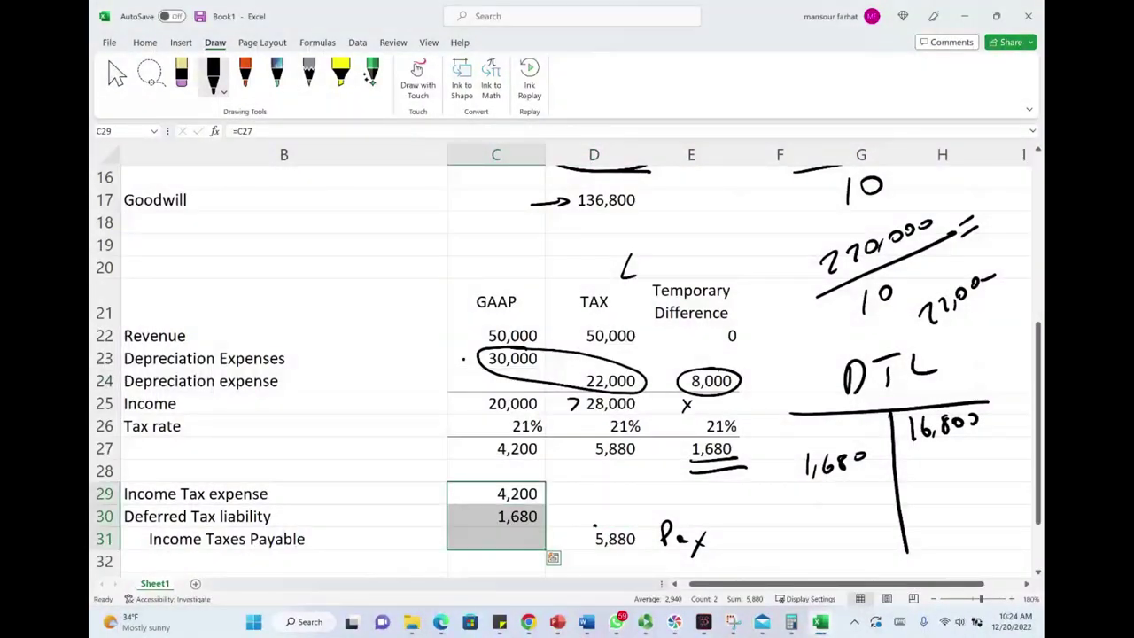
drag(807, 486, 805, 511)
mouse_move(817, 490)
mouse_down()
mouse_move(816, 510)
mouse_move(843, 486)
mouse_move(857, 493)
mouse_up()
click(824, 536)
mouse_move(793, 560)
mouse_down()
mouse_move(982, 544)
mouse_move(947, 553)
mouse_move(940, 573)
mouse_up()
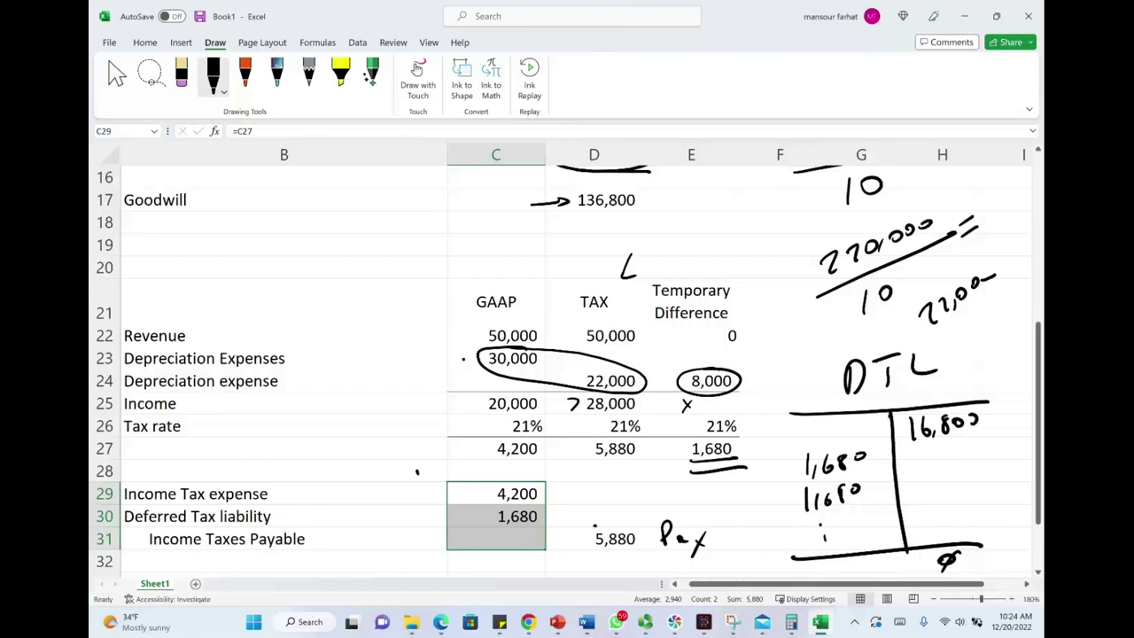
Circle the 5,880 income taxes payable and the 4,200 income tax expense.
mouse_move(615, 526)
mouse_down()
mouse_move(620, 557)
mouse_move(619, 525)
mouse_up()
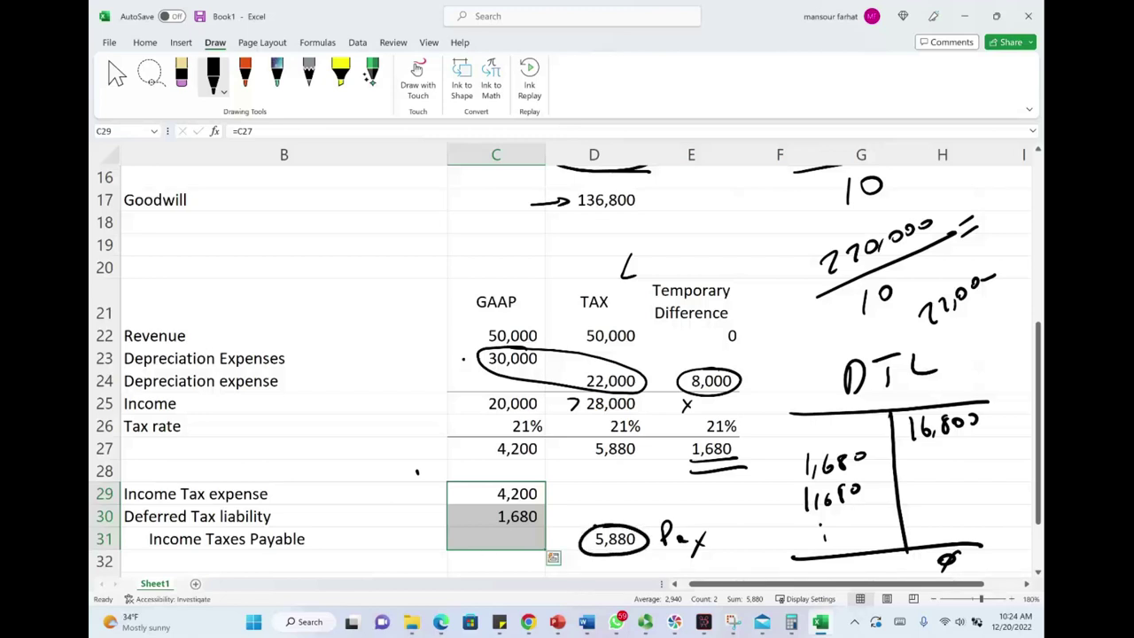
click(458, 496)
click(478, 521)
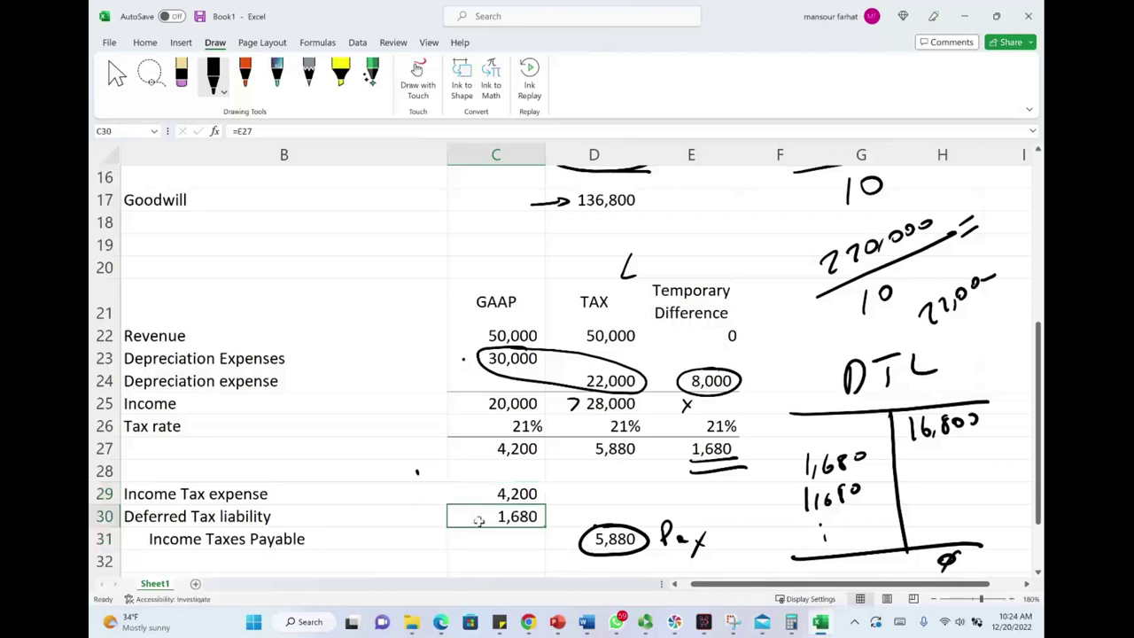
click(474, 494)
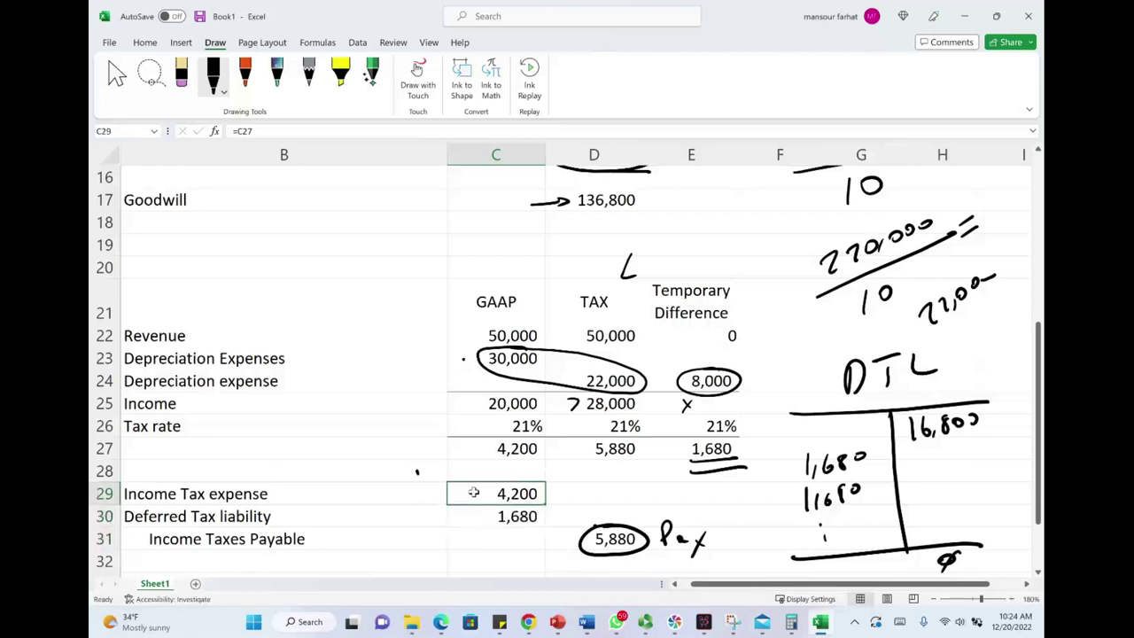
mouse_move(527, 481)
mouse_down()
mouse_move(498, 505)
mouse_move(523, 479)
mouse_up()
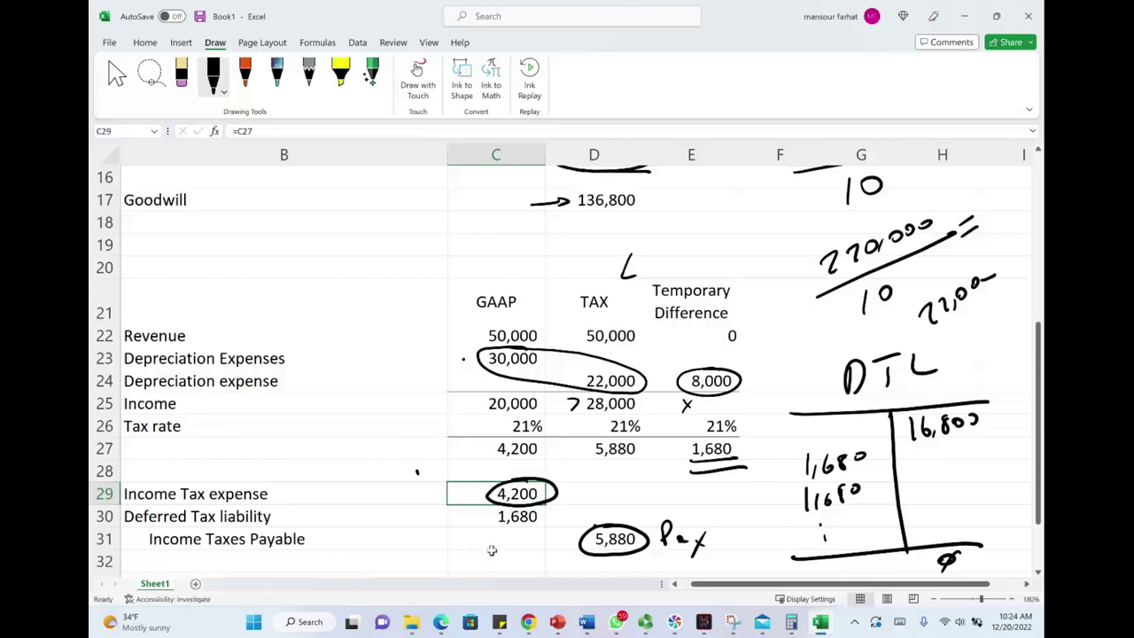
Undo ink on the depreciation table, T-account and acquisition figures with repeated Ctrl+Z.
key(ctrl+z)
key(ctrl+z)
key(ctrl+z)
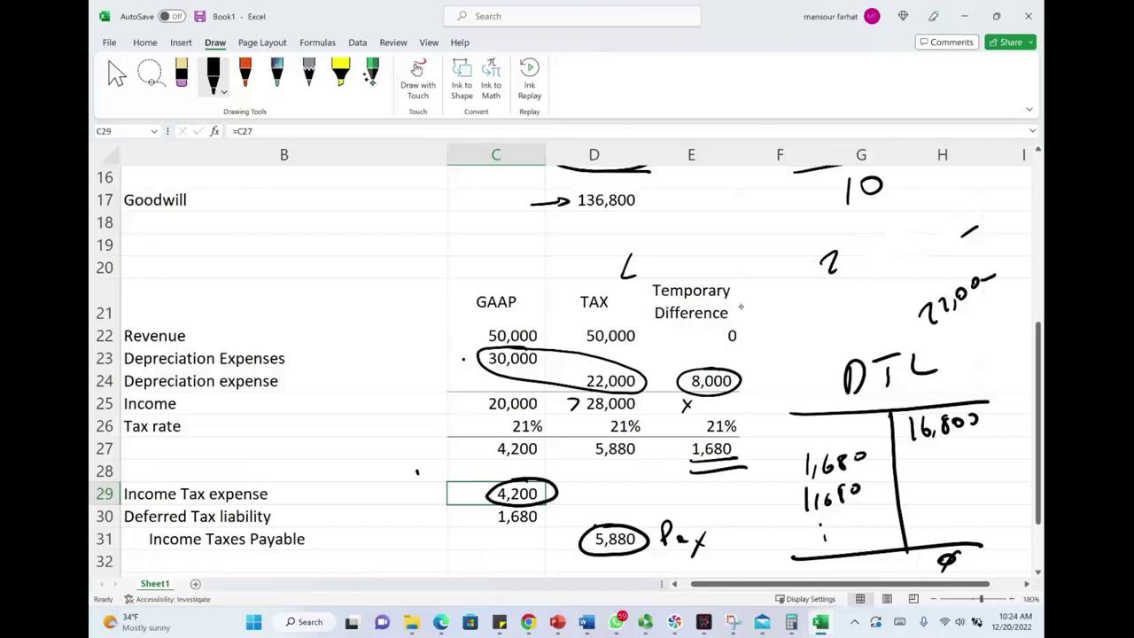
key(ctrl+z)
key(ctrl+z)
key(ctrl+z)
key(ctrl+z)
key(ctrl+z)
key(ctrl+z)
key(ctrl+z)
key(ctrl+z)
key(ctrl+z)
key(ctrl+z)
key(ctrl+z)
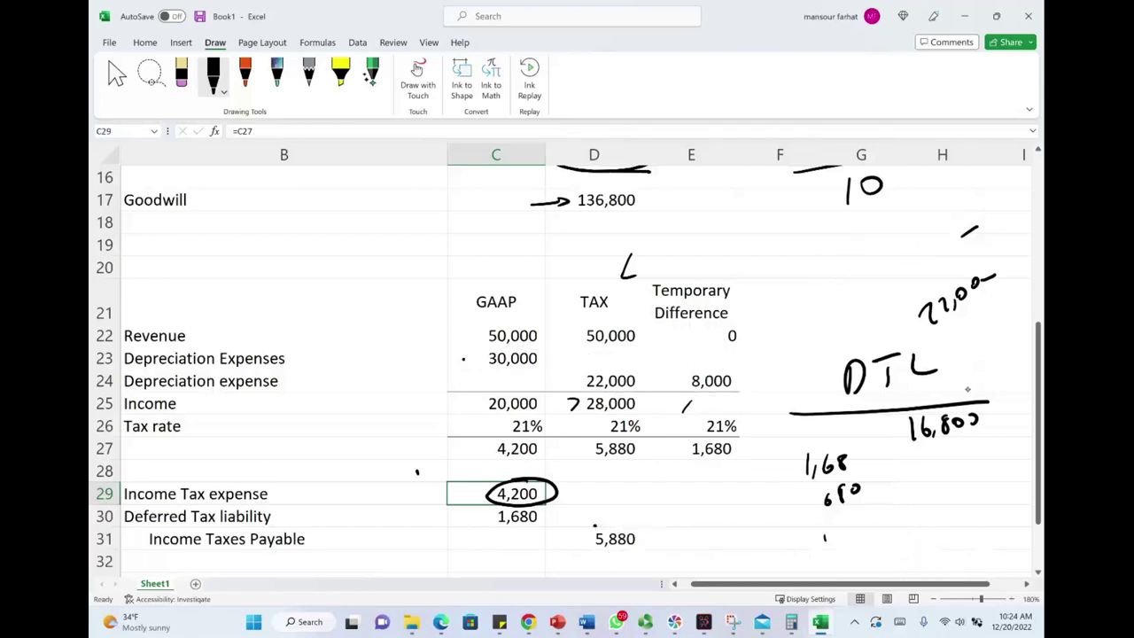
key(ctrl+z)
key(ctrl+z)
key(ctrl+z)
key(ctrl+z)
key(ctrl+z)
key(ctrl+z)
key(ctrl+z)
key(ctrl+z)
key(ctrl+z)
key(ctrl+z)
key(ctrl+z)
key(ctrl+z)
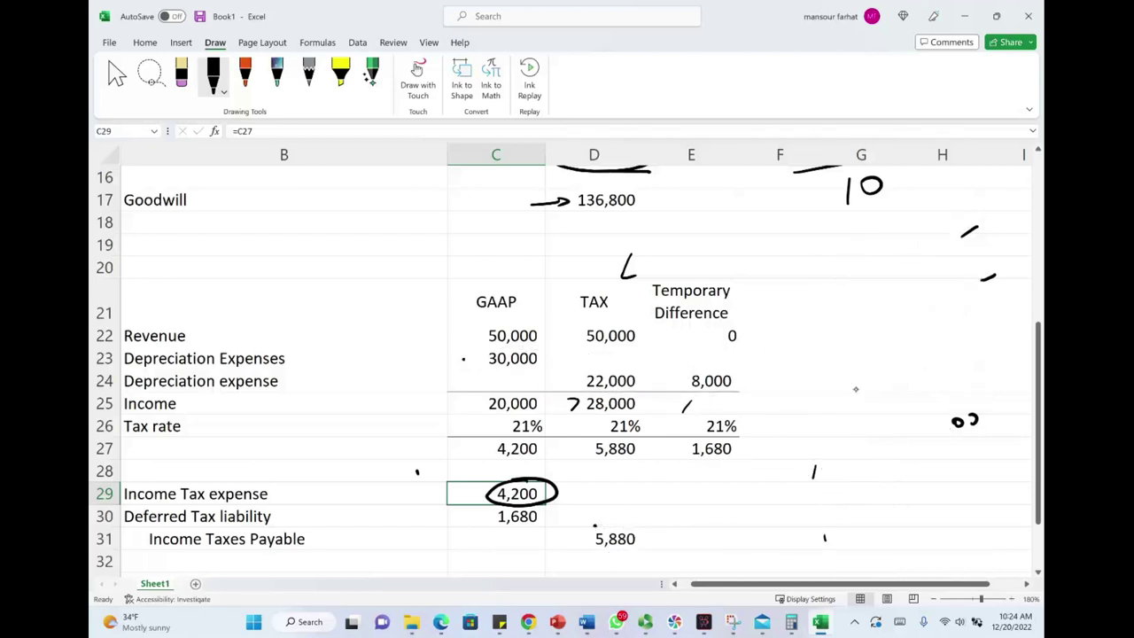
key(ctrl+z)
key(ctrl+z)
key(ctrl+z)
key(ctrl+z)
key(ctrl+z)
key(ctrl+z)
key(ctrl+z)
key(ctrl+z)
key(ctrl+z)
key(ctrl+z)
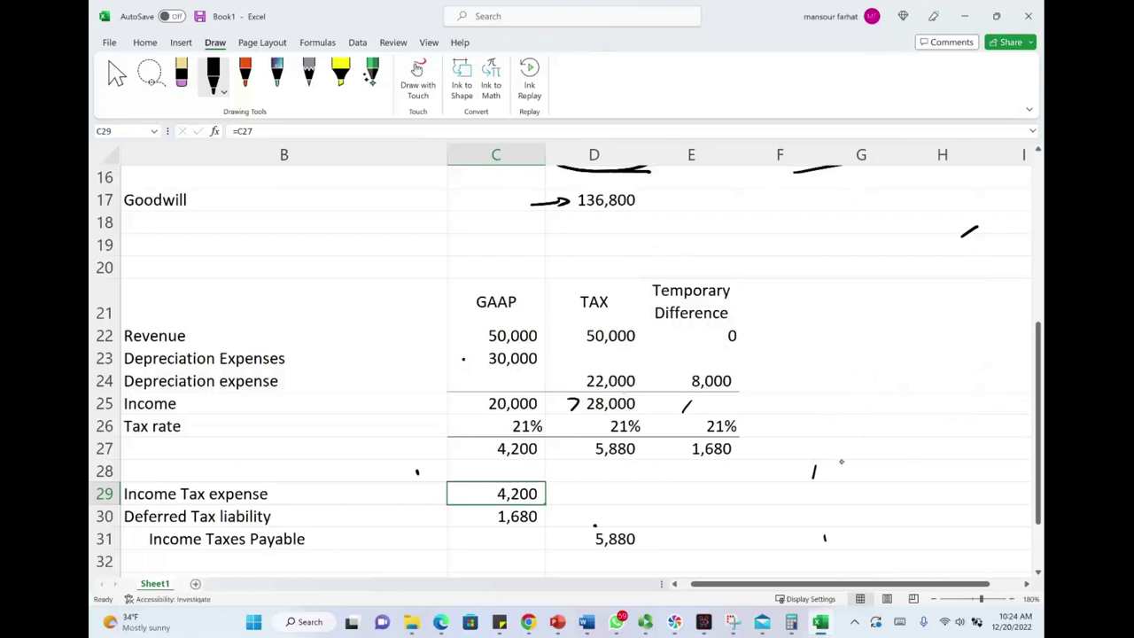
scroll(490, 486, up, 4)
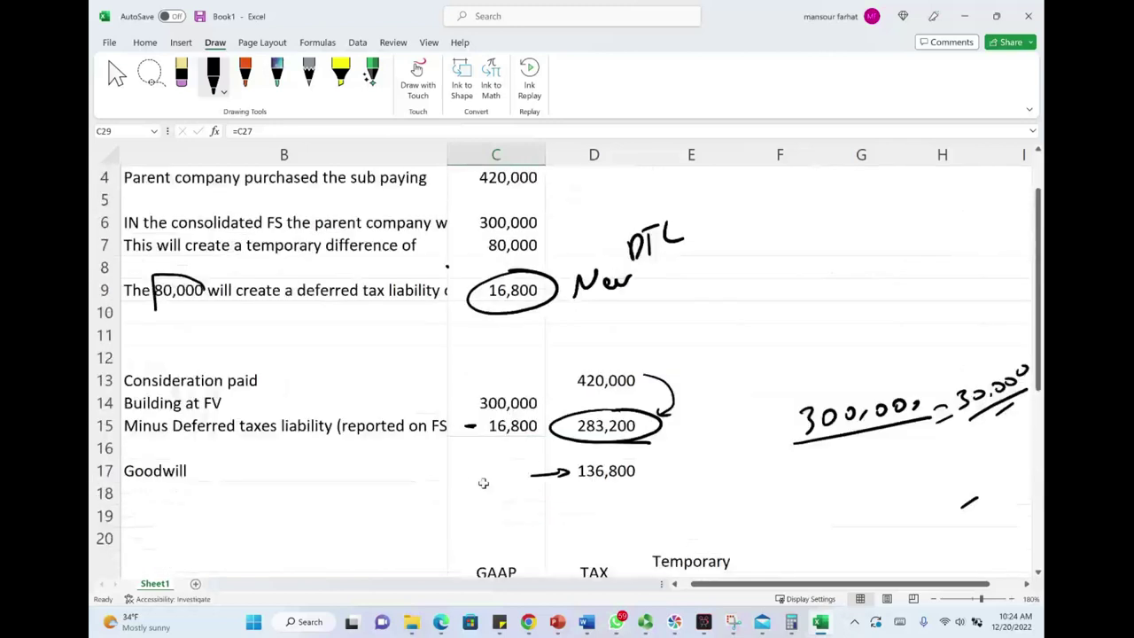
key(ctrl+z)
key(ctrl+z)
key(ctrl+z)
key(ctrl+z)
key(ctrl+z)
key(ctrl+z)
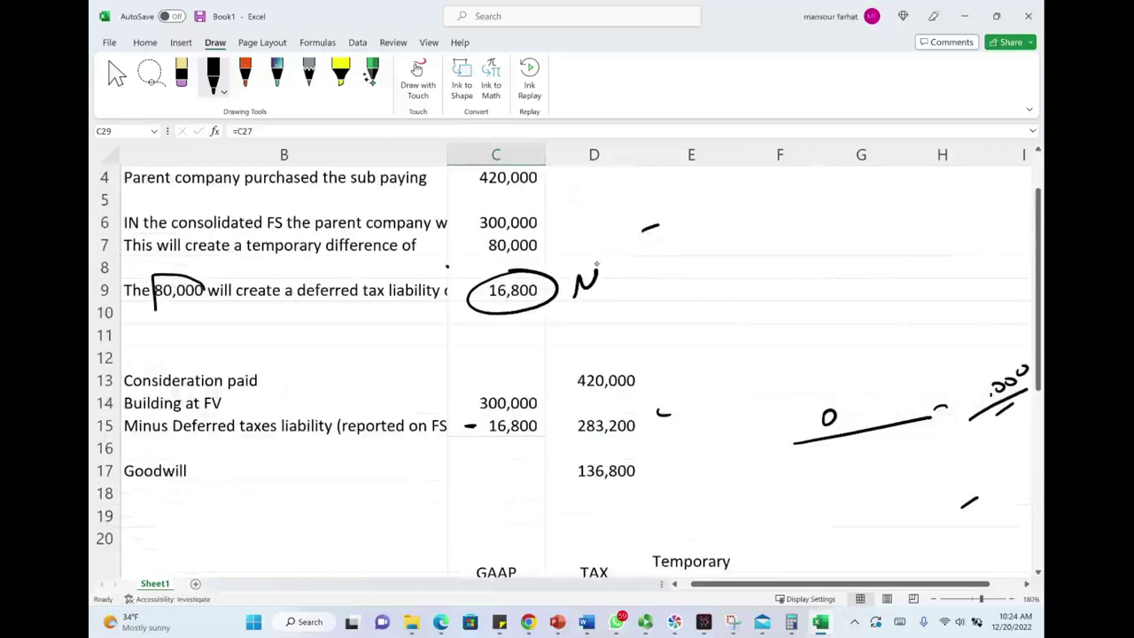
key(ctrl+z)
key(ctrl+z)
key(ctrl+z)
key(ctrl+z)
key(ctrl+z)
key(ctrl+z)
key(ctrl+z)
key(ctrl+z)
key(ctrl+z)
key(ctrl+z)
key(ctrl+z)
key(ctrl+z)
key(ctrl+z)
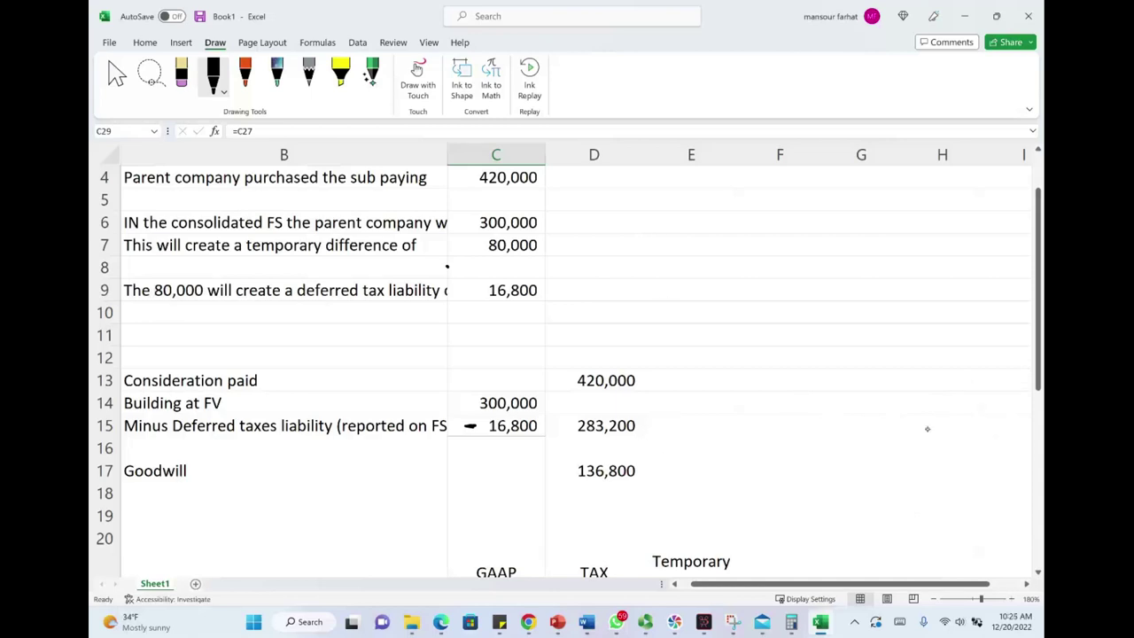
scroll(440, 364, up, 1)
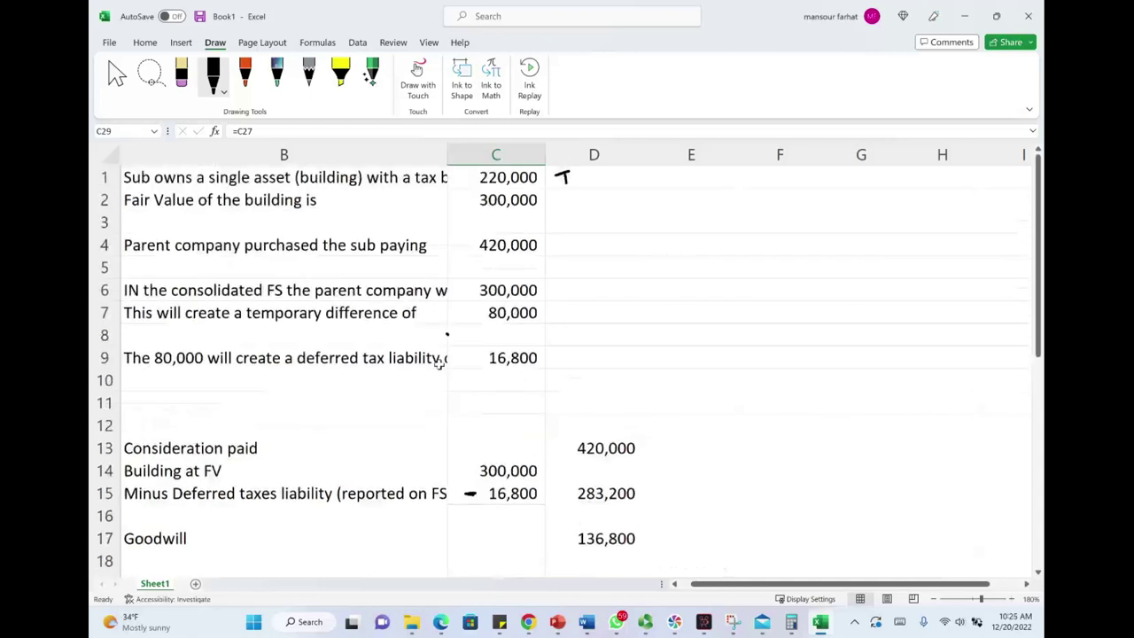